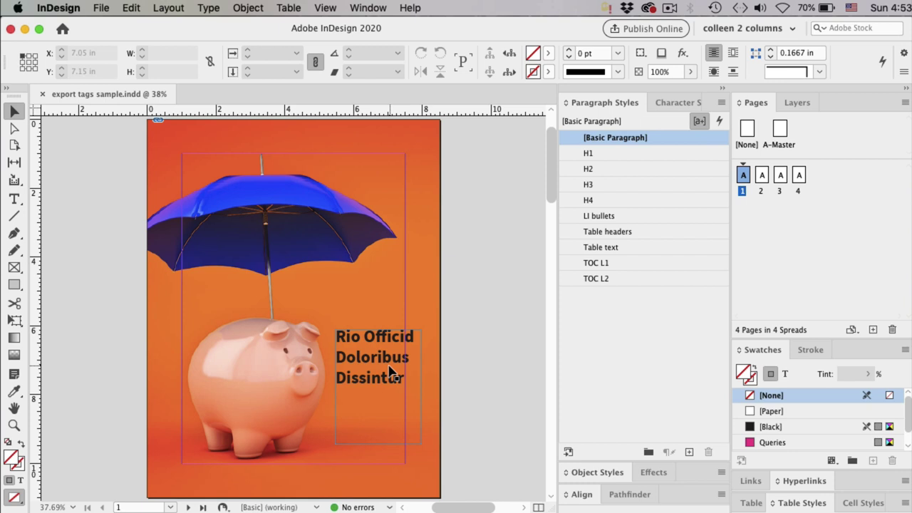
Check the cover title's style, then give the H1 paragraph style the H1 PDF export tag
click(390, 370)
double_click(386, 336)
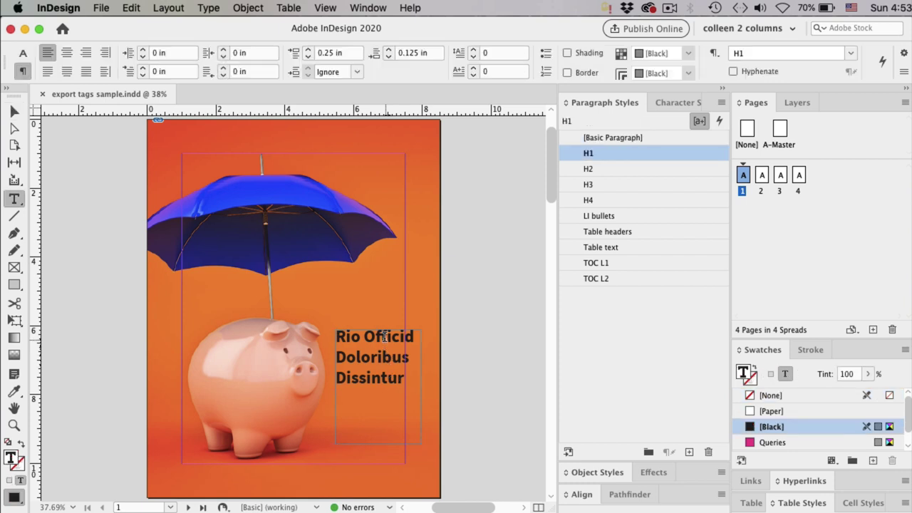
double_click(579, 155)
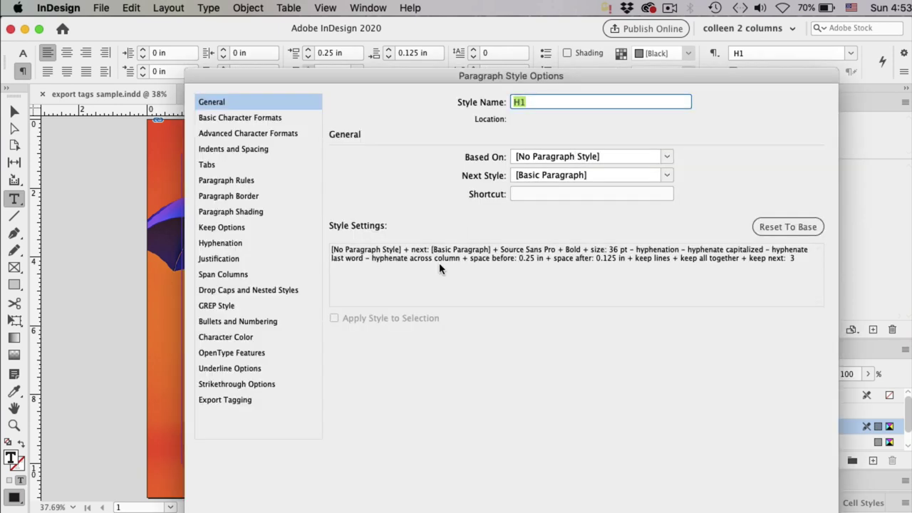
click(272, 401)
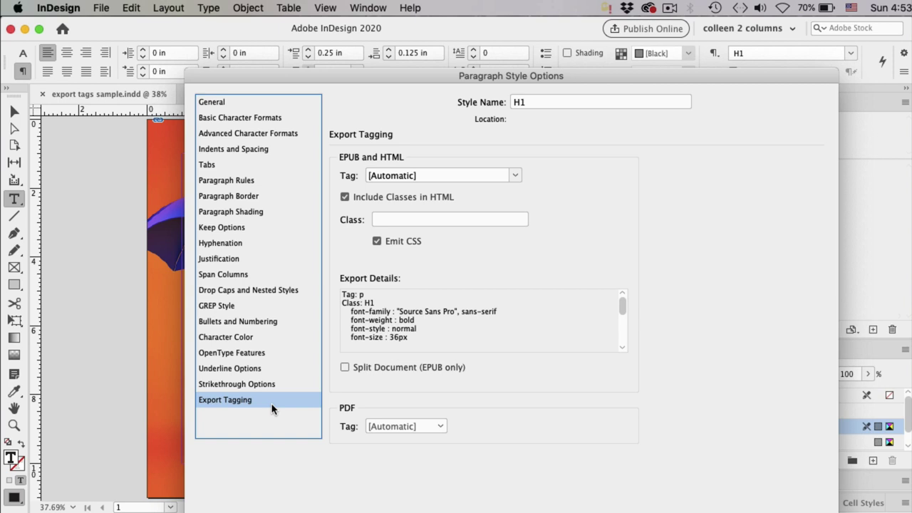
click(388, 427)
click(393, 488)
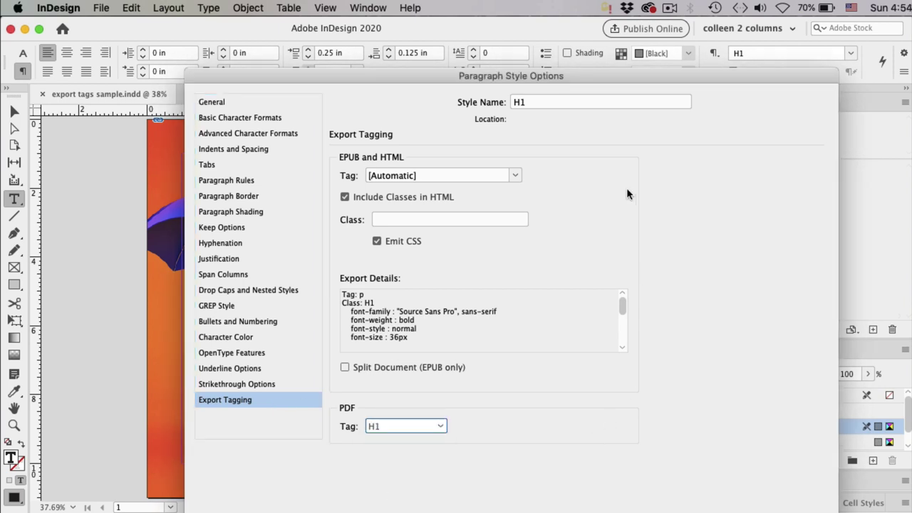
drag(592, 75, 579, 34)
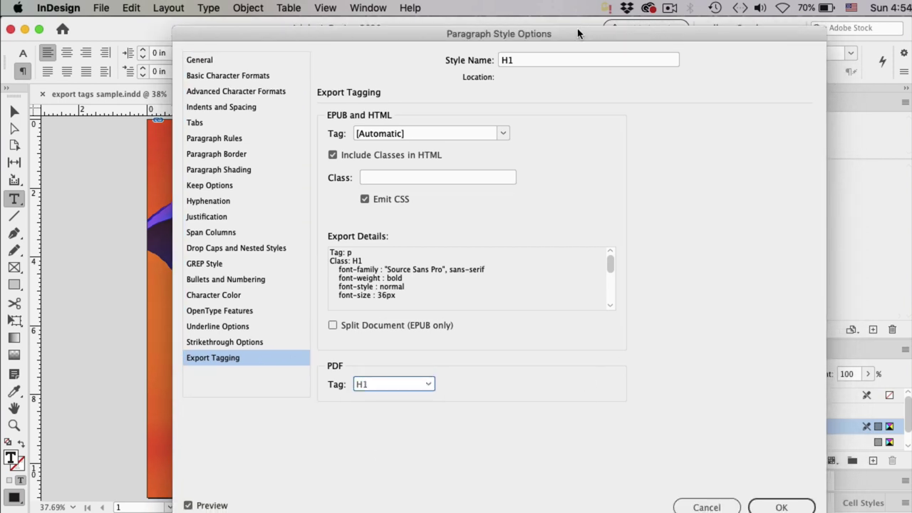
click(787, 506)
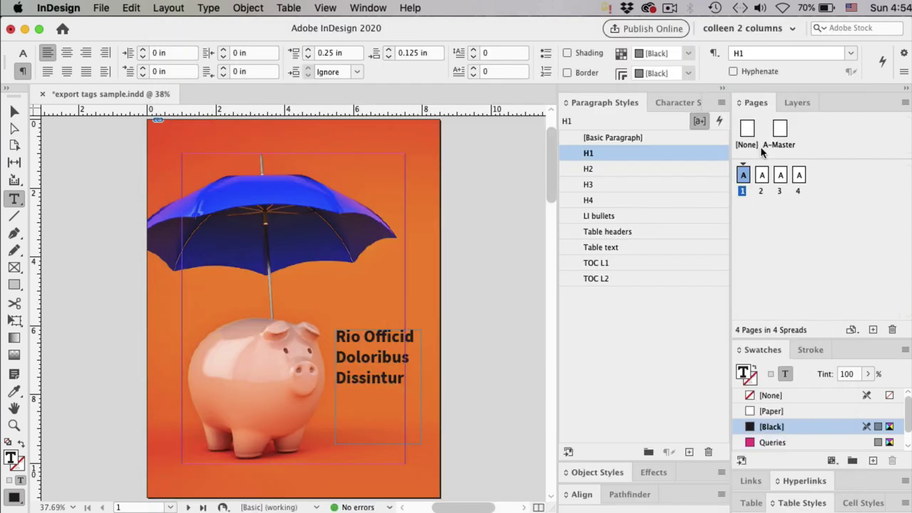
Check which styles the Contents heading on page 2 and the page 3 heading use
double_click(761, 178)
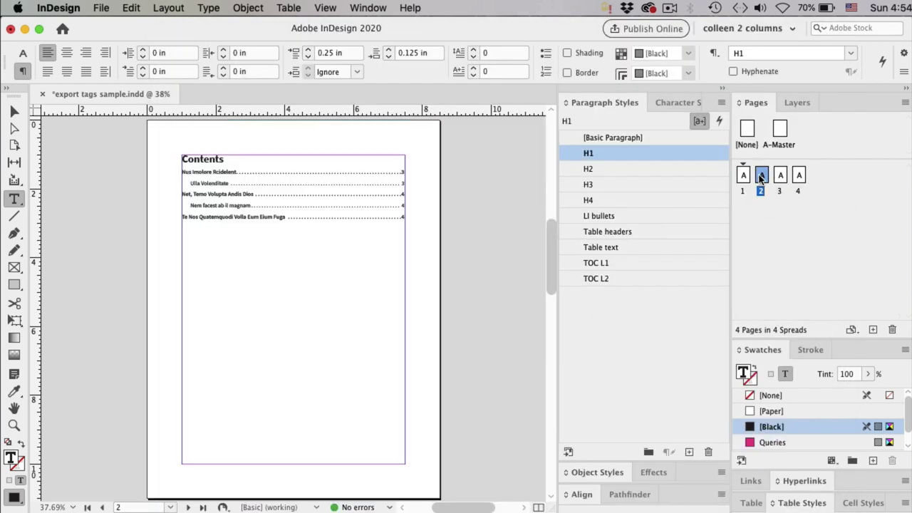
click(392, 156)
double_click(779, 178)
click(297, 160)
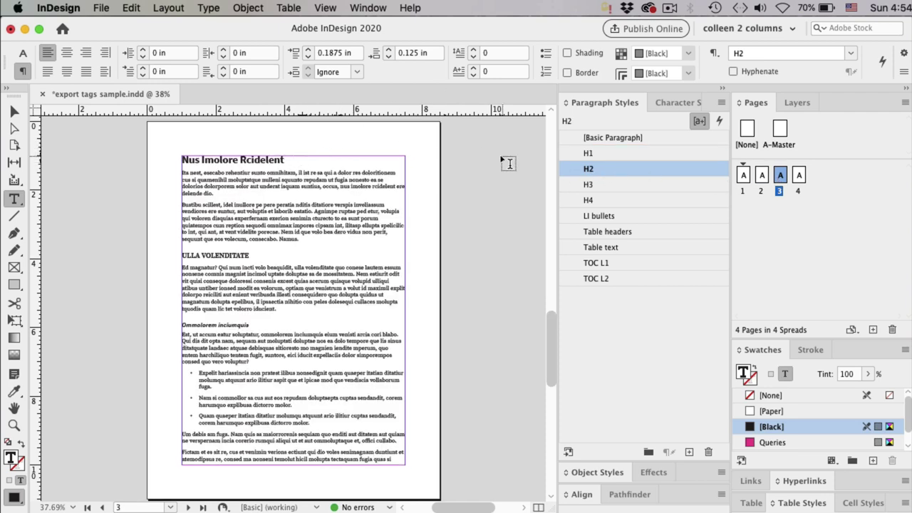
Set the H2 paragraph style's PDF export tag to H2
double_click(576, 171)
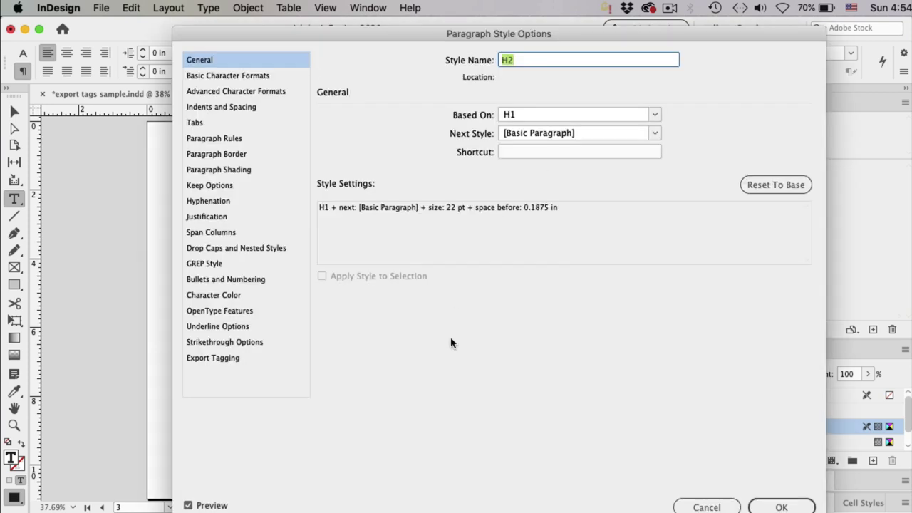
click(277, 364)
click(392, 385)
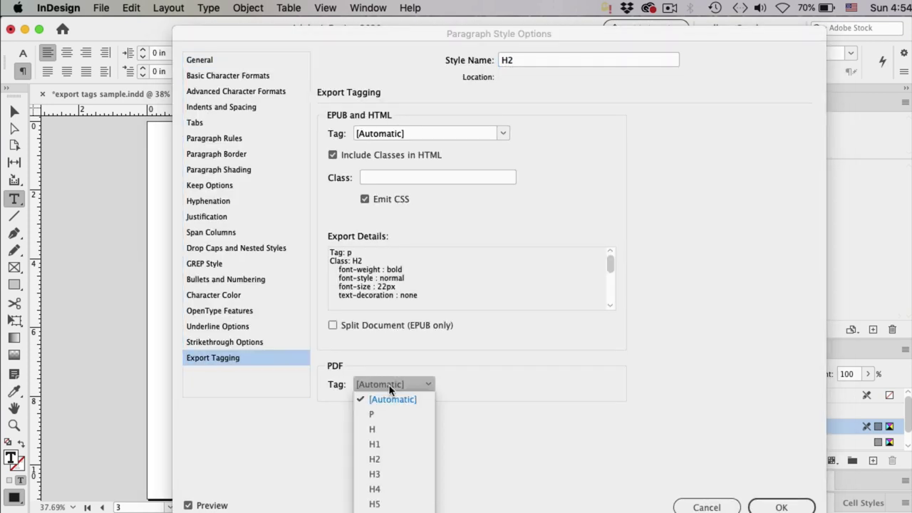
click(394, 460)
drag(513, 34, 510, 26)
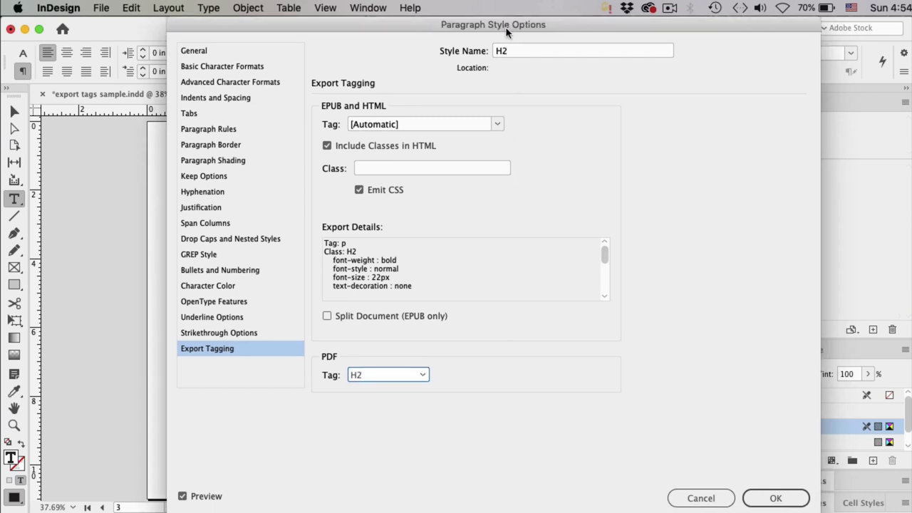
click(766, 493)
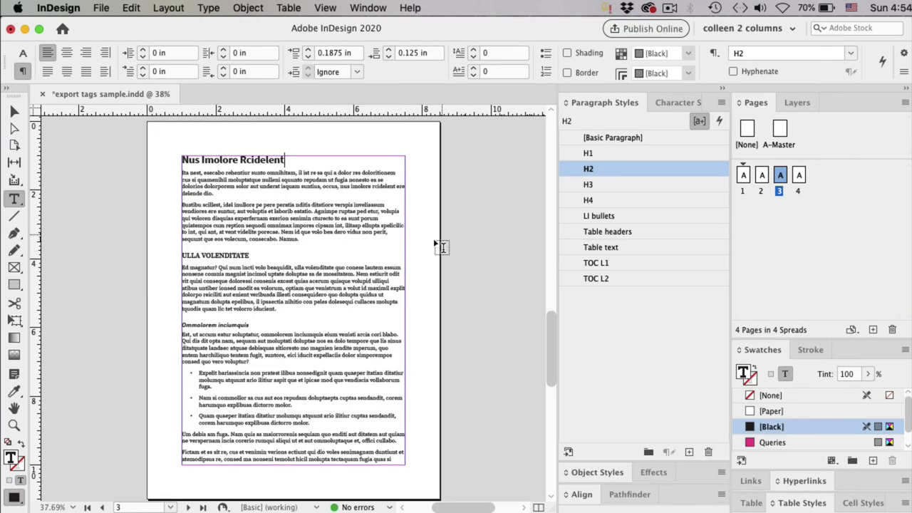
Set the H3 paragraph style's PDF export tag to H3
double_click(568, 184)
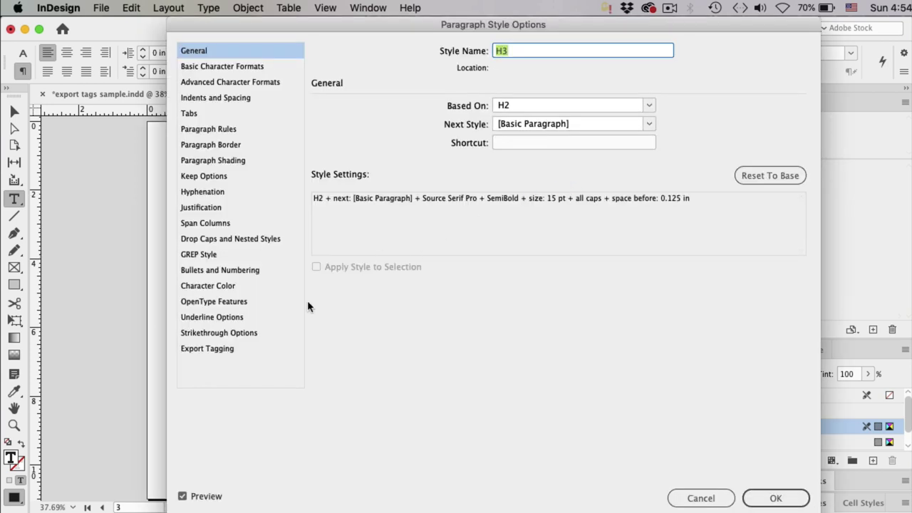
click(263, 349)
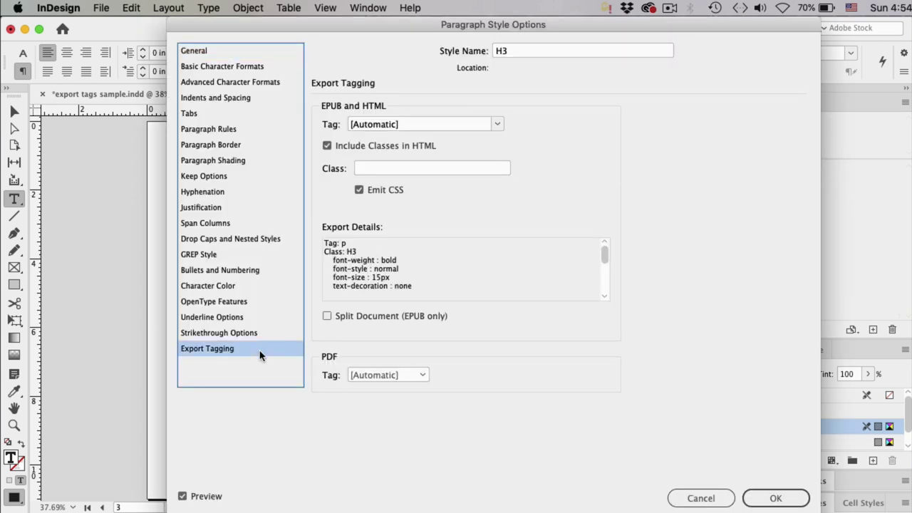
click(376, 378)
click(376, 465)
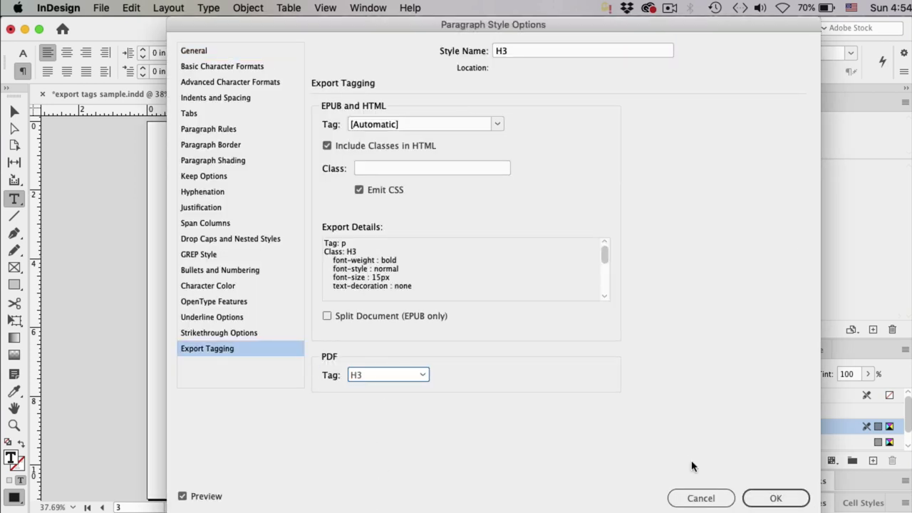
click(762, 498)
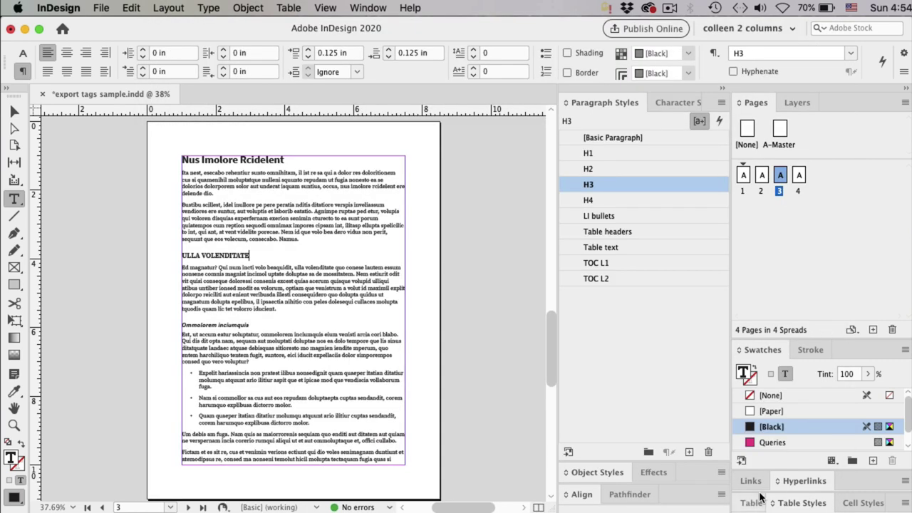
In Edit All Export Tags, show the PDF tags and tag [Basic Paragraph] as P
click(719, 105)
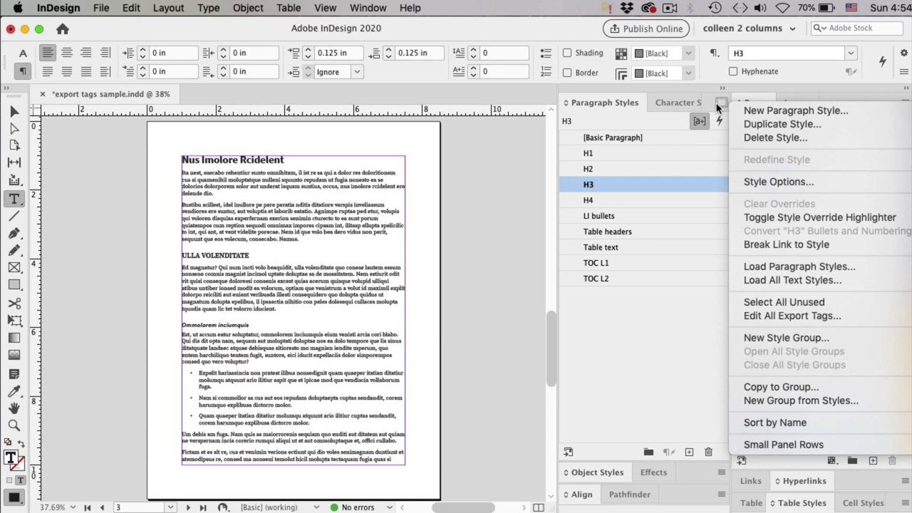
click(773, 316)
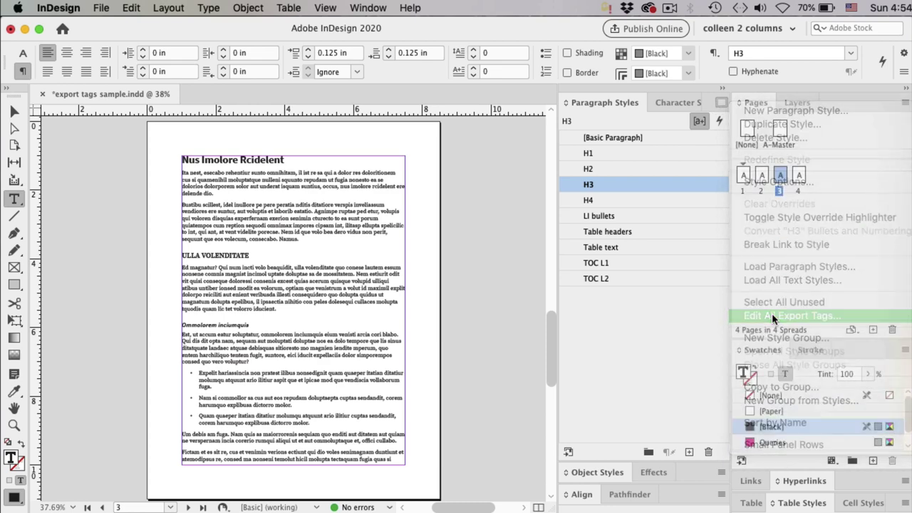
drag(319, 250, 251, 196)
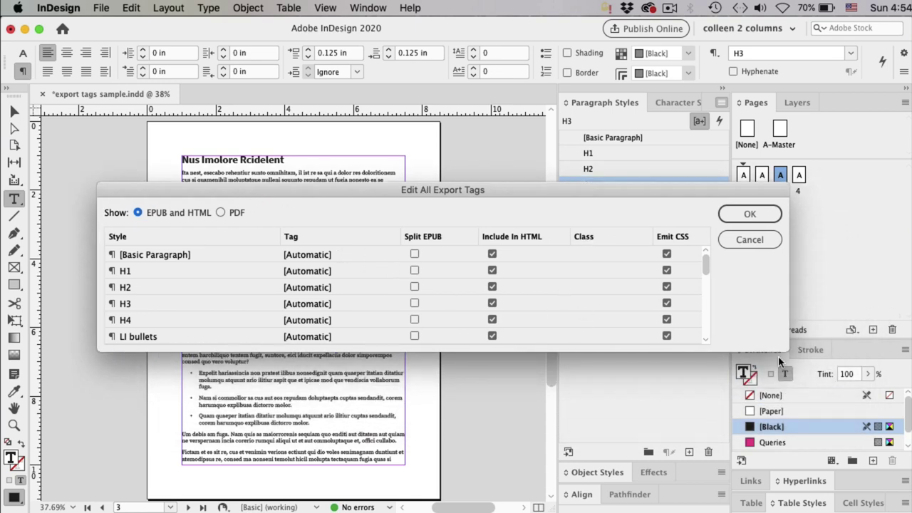
drag(780, 352, 663, 472)
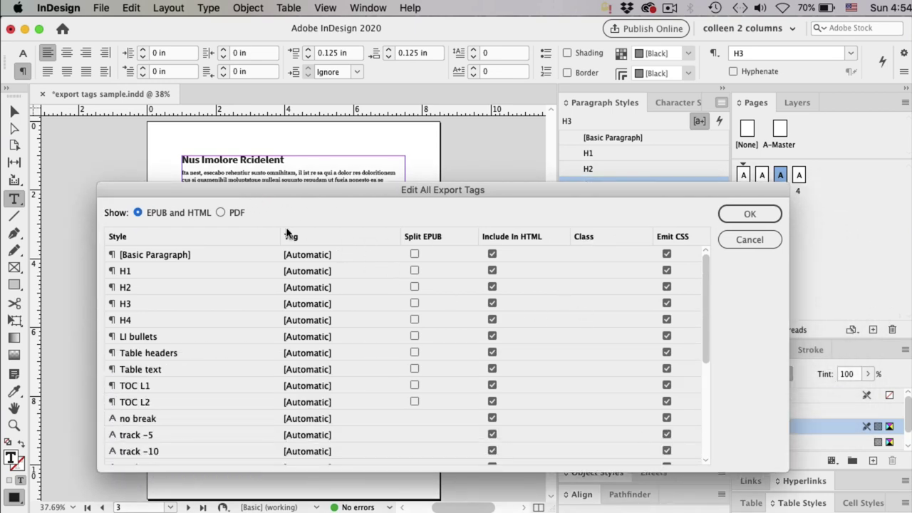
click(234, 213)
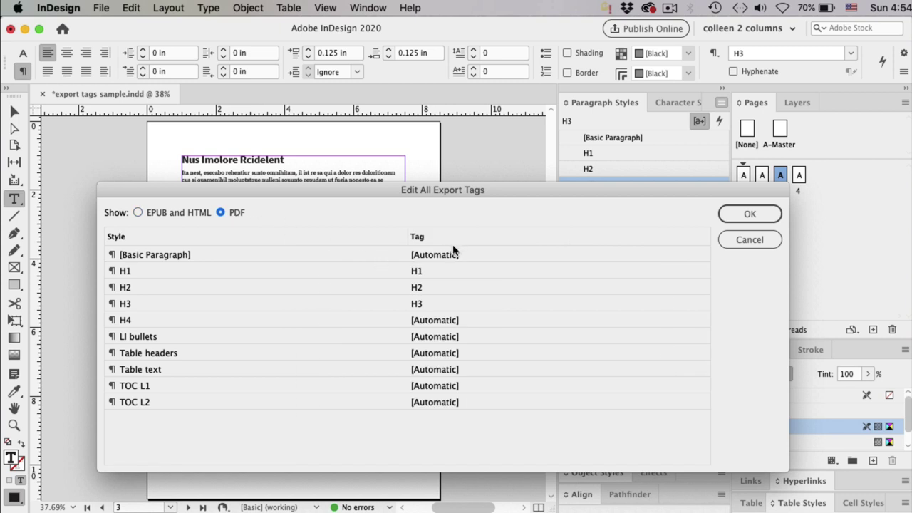
click(443, 257)
click(441, 256)
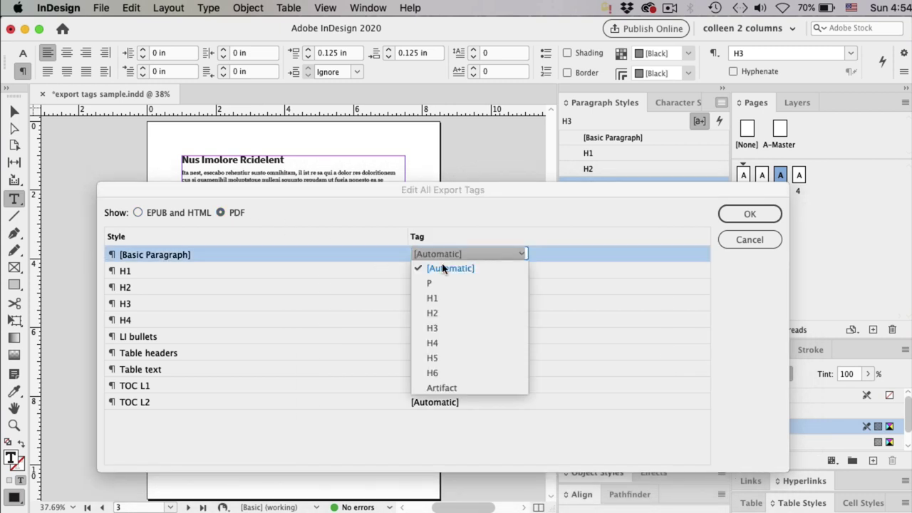
click(439, 283)
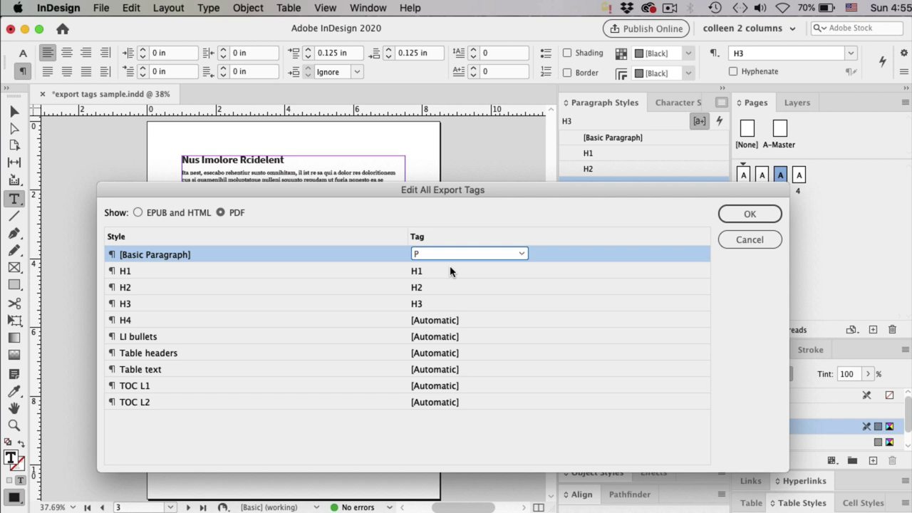
Verify the H1–H3 tags and map the H4 style to the H4 tag
click(450, 272)
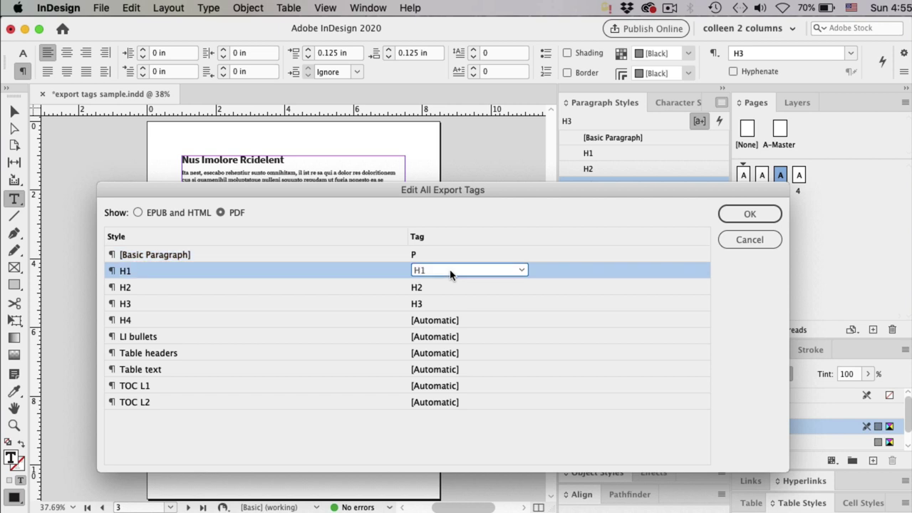
click(450, 290)
click(450, 305)
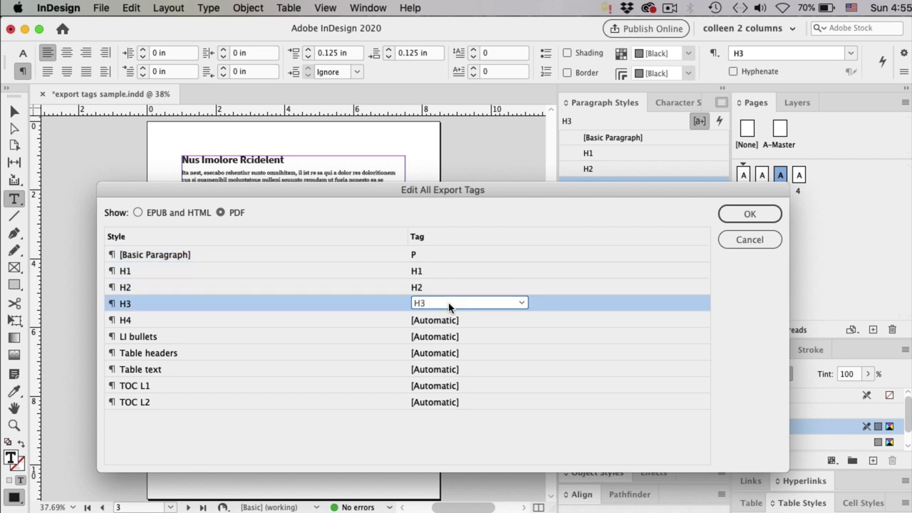
click(449, 320)
click(449, 320)
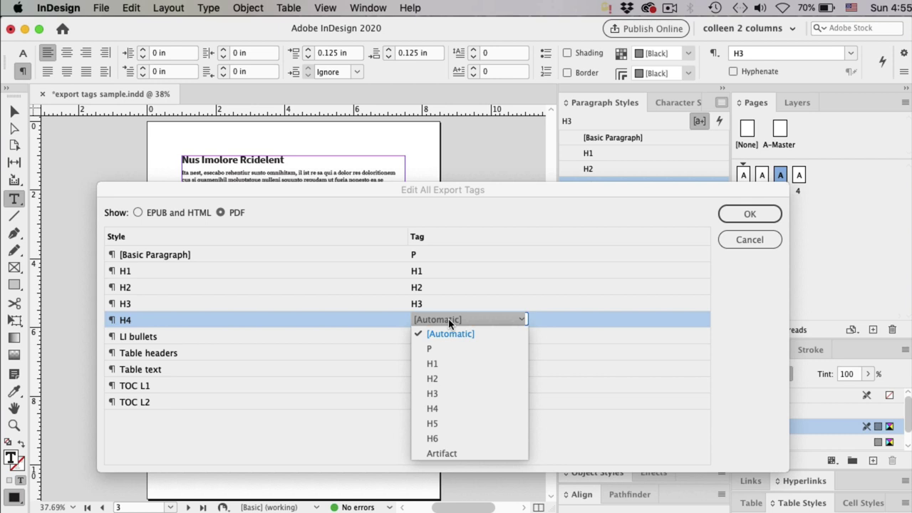
click(445, 409)
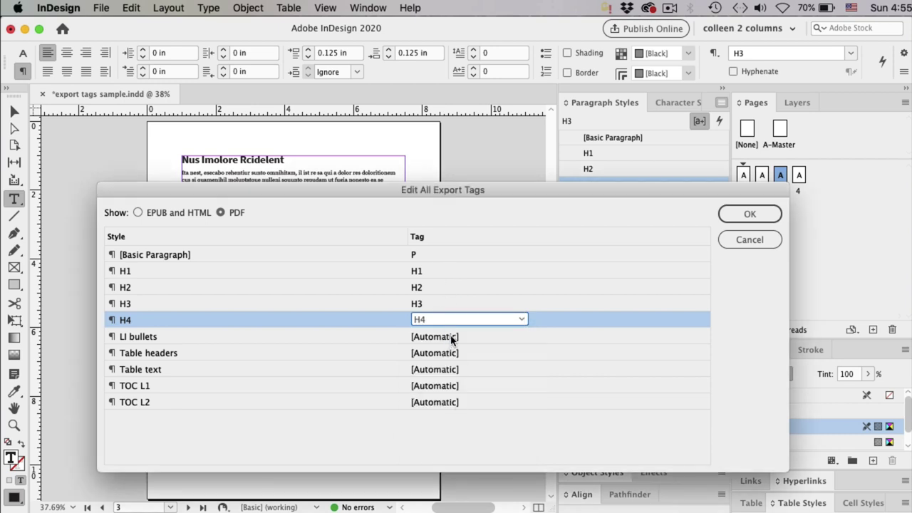
drag(502, 192, 483, 183)
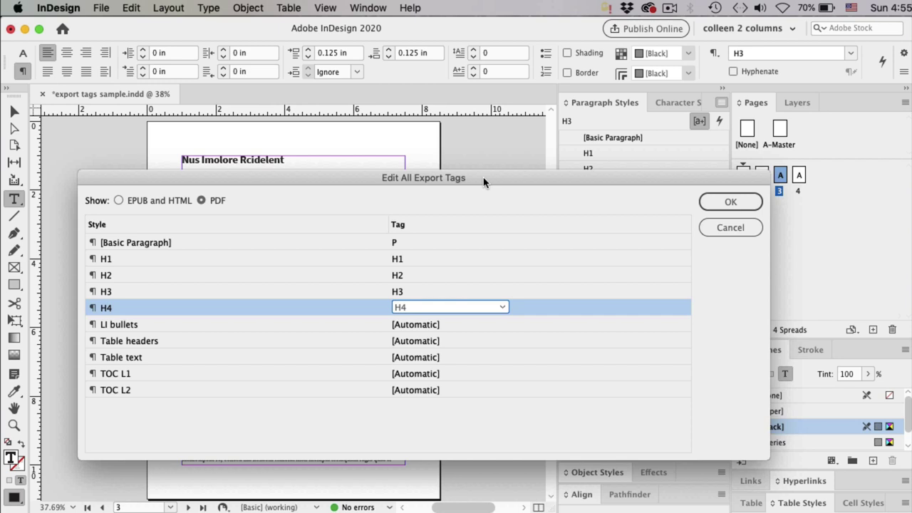
Open the PDF tag choices for the LI bullets style
click(449, 326)
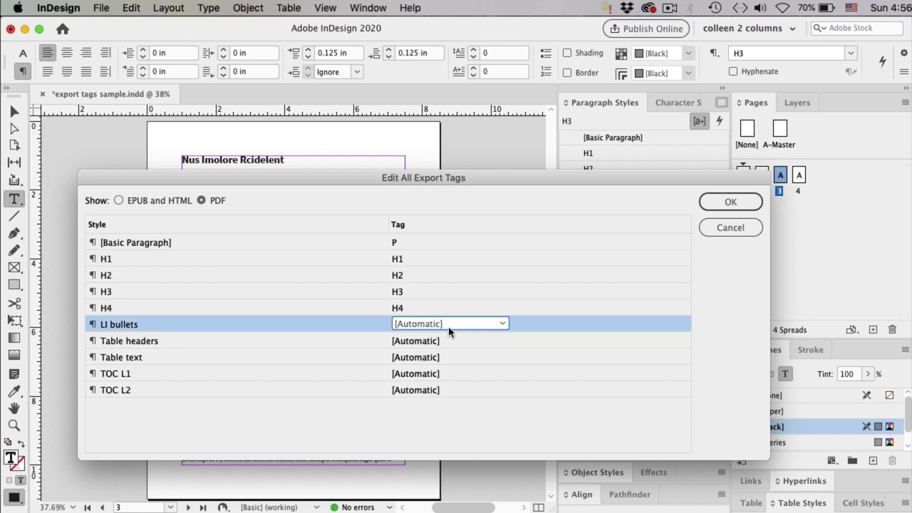
click(458, 323)
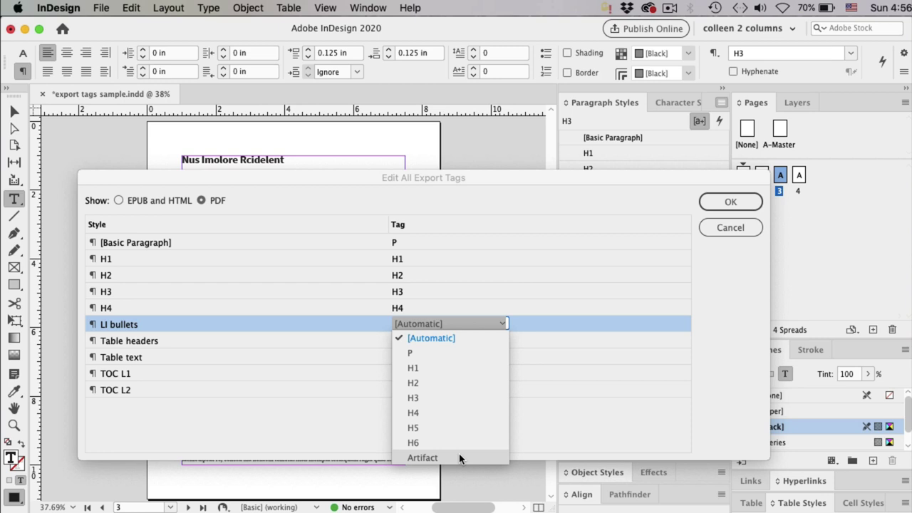
Tag LI bullets as Artifact, then export a tagged interactive 'export tags sample.pdf' to the Desktop
click(459, 458)
click(722, 203)
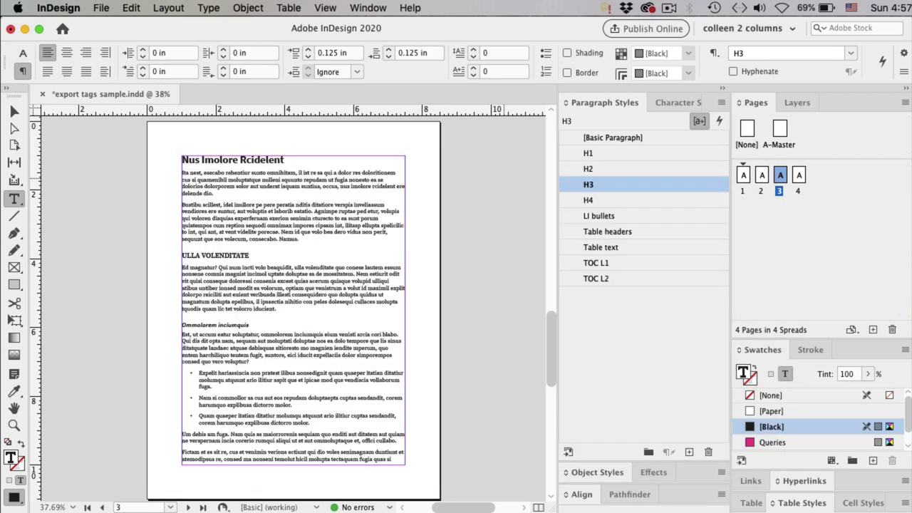
key(super+e)
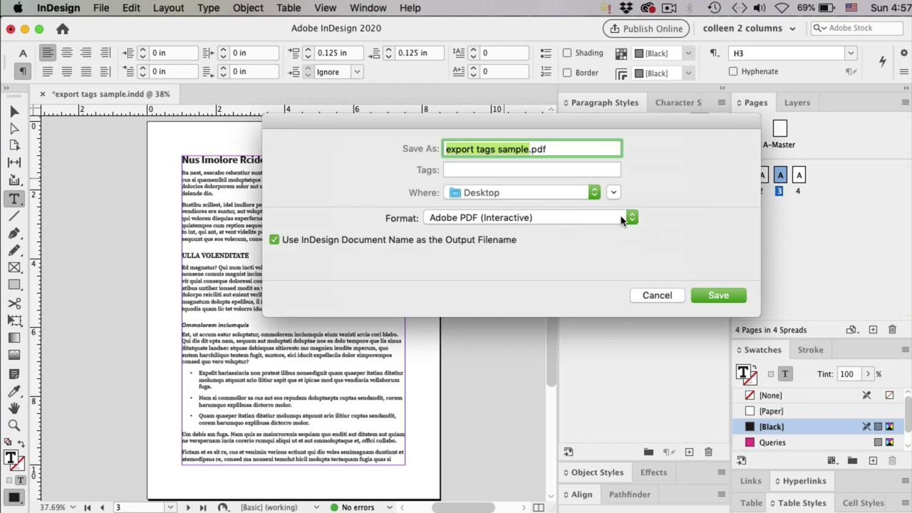
click(704, 296)
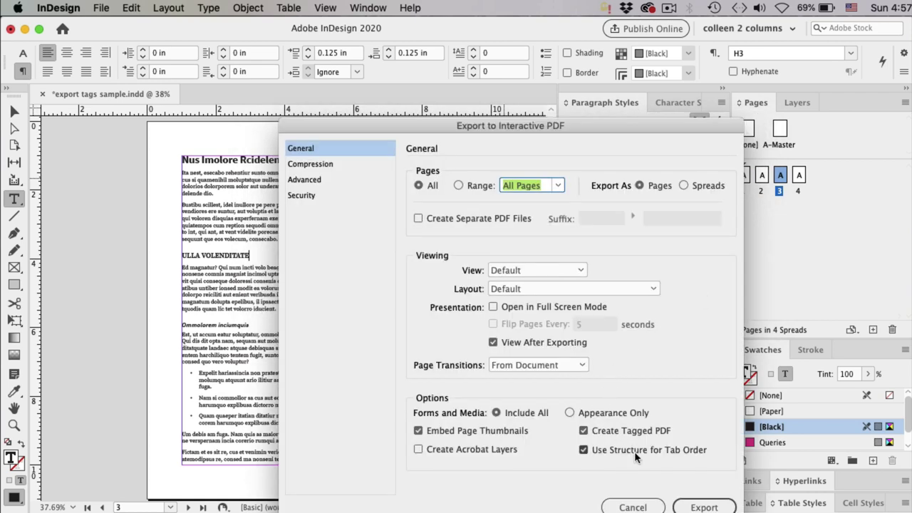
click(695, 506)
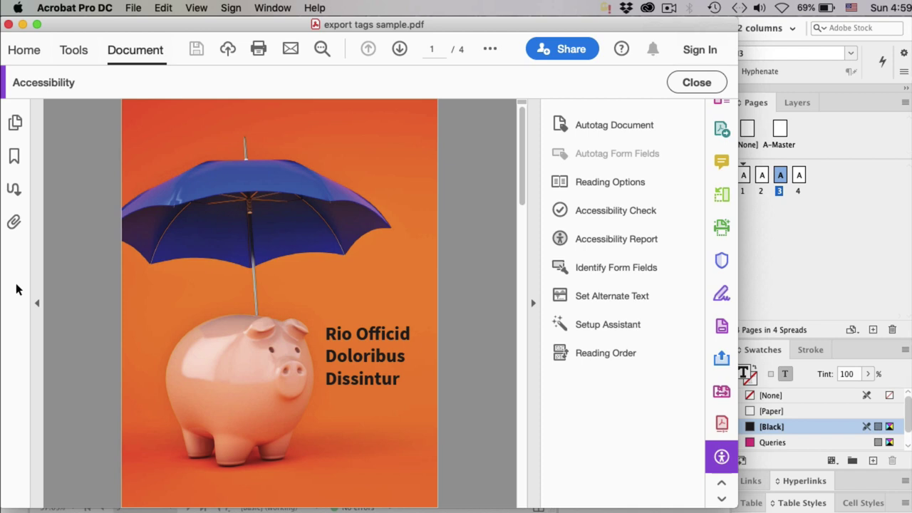
Reset the navigation panes and show the Tags pane
right_click(17, 289)
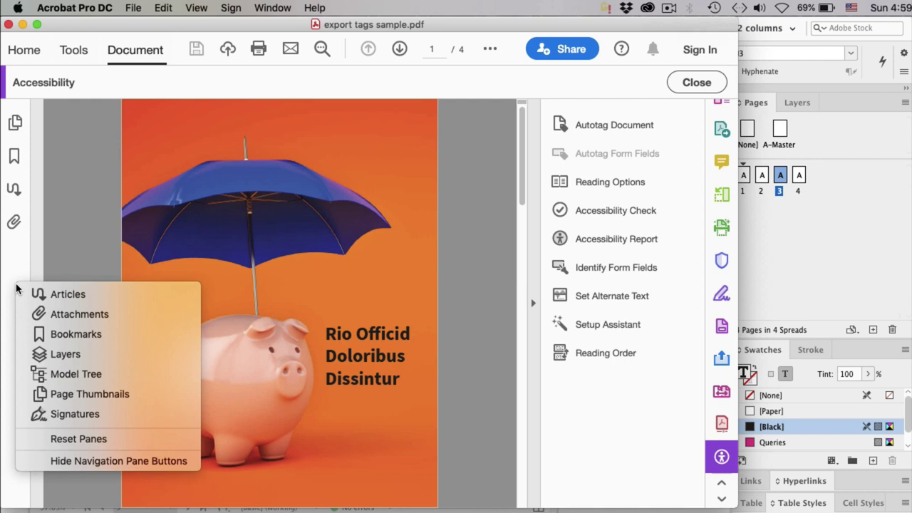
click(64, 440)
right_click(18, 235)
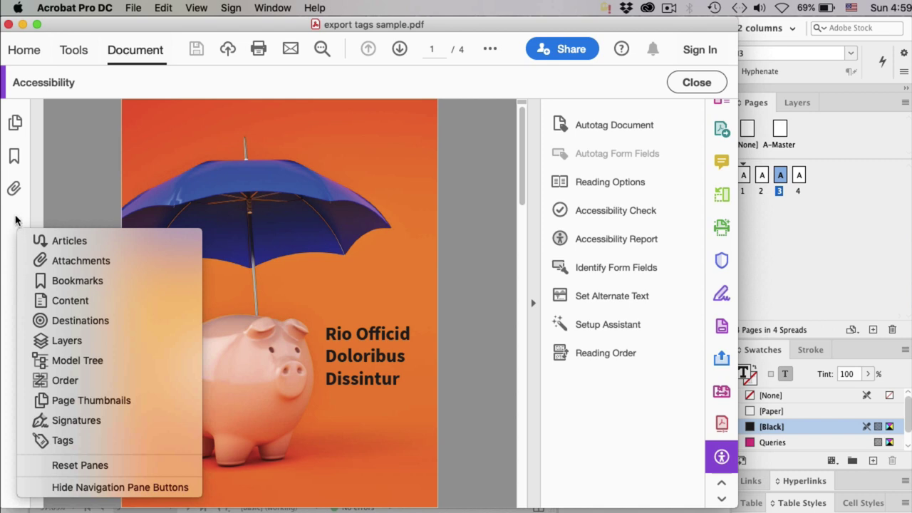
click(76, 419)
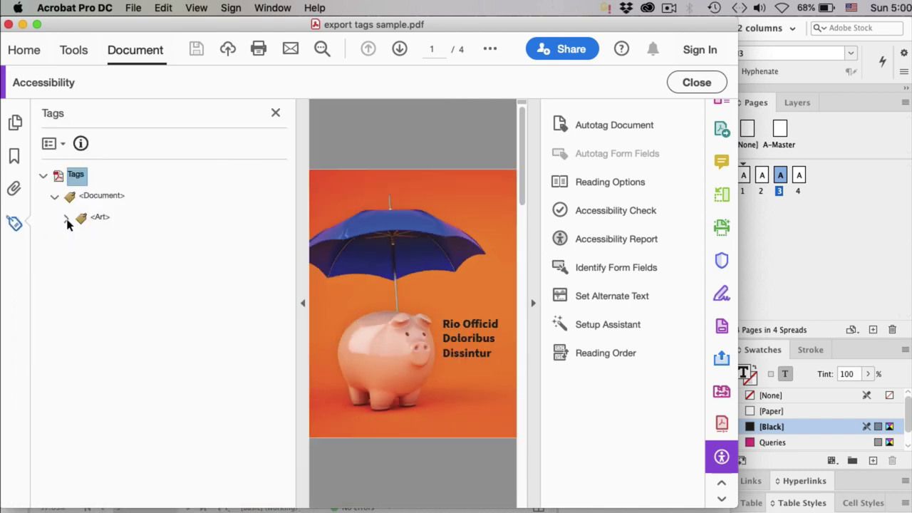
Expand the Art tag and the three Sect tags, selecting the H2 and H1 tags
click(66, 220)
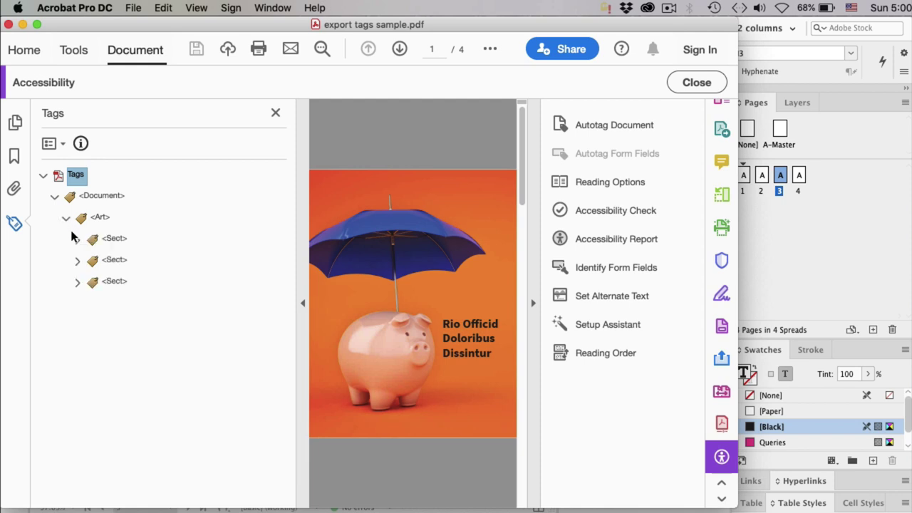
click(77, 240)
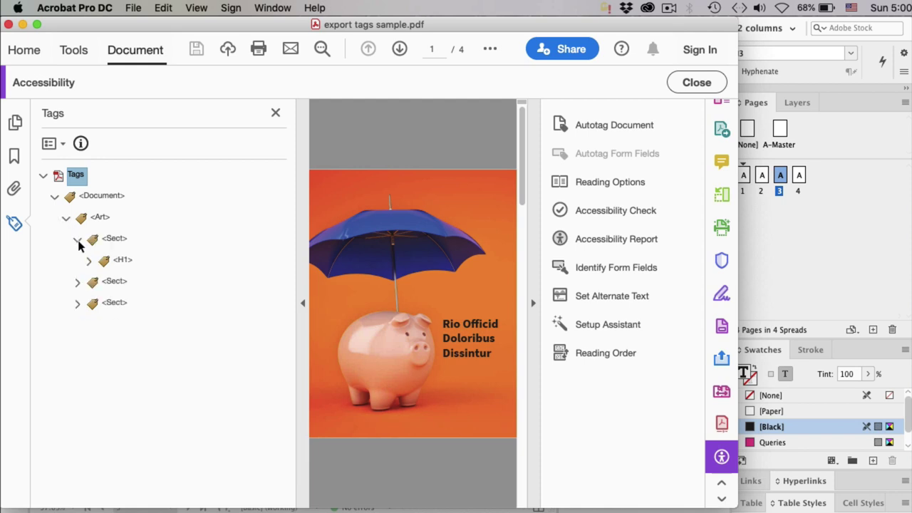
click(114, 240)
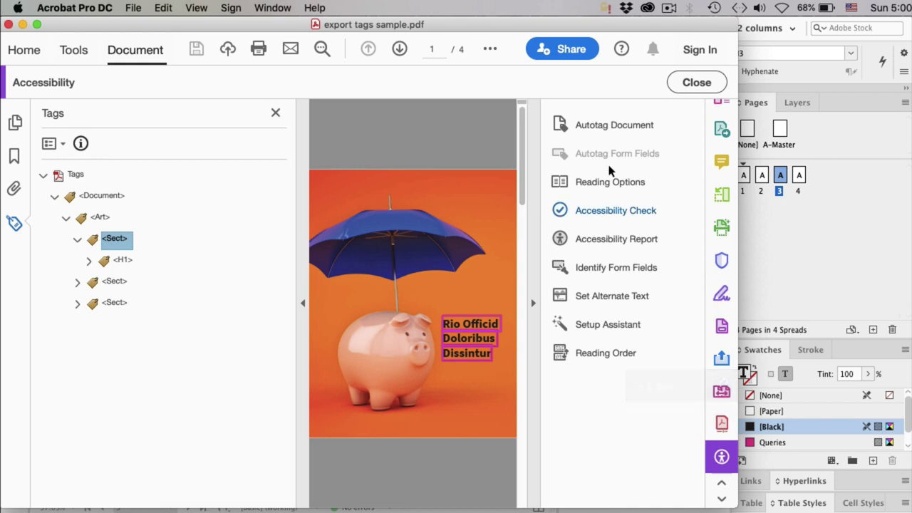
click(535, 161)
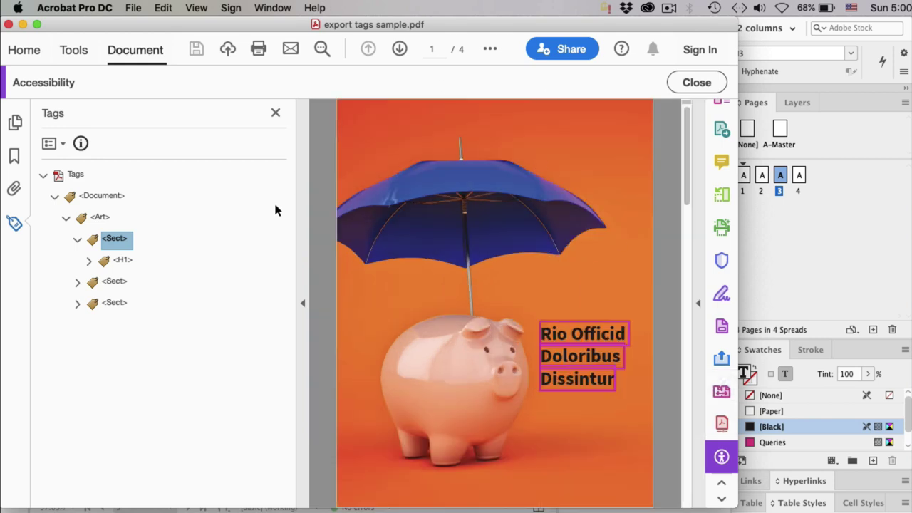
click(78, 282)
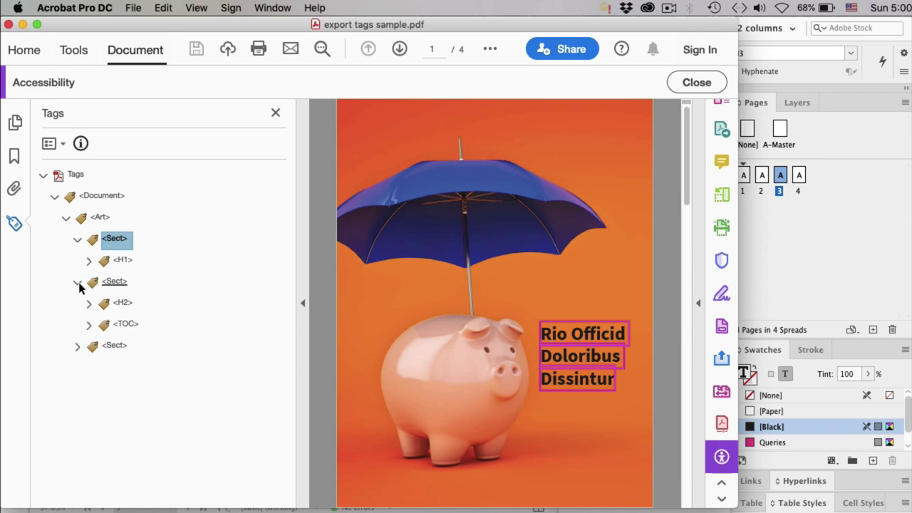
click(77, 346)
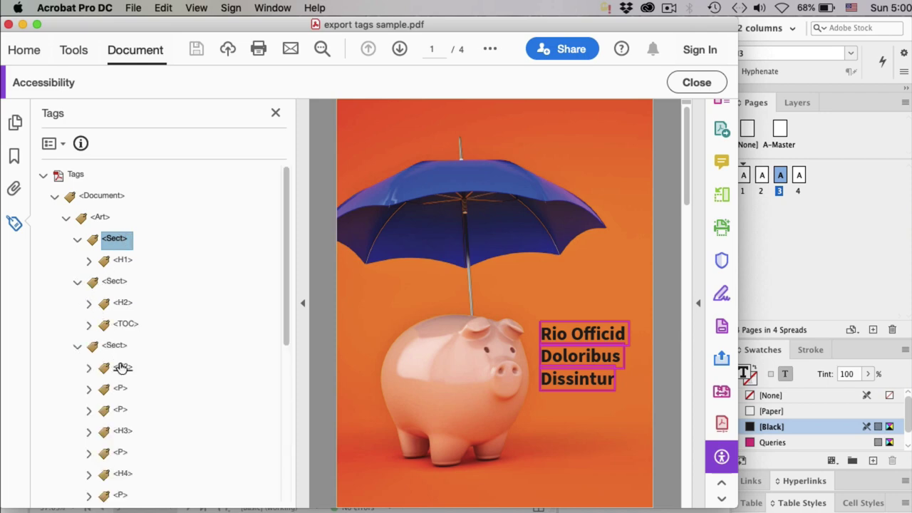
click(122, 366)
click(122, 259)
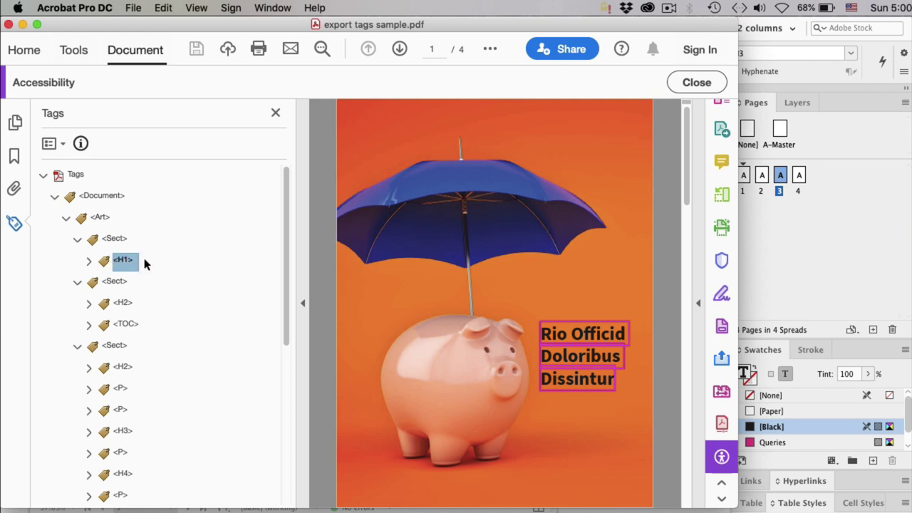
Select the Contents H2 tag, then expand the TOC tag and its first TOCI entry
click(90, 262)
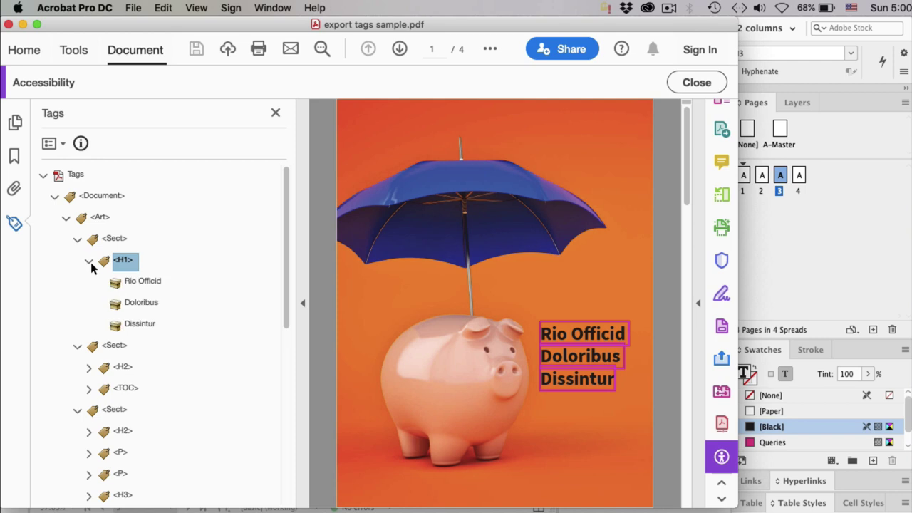
click(90, 262)
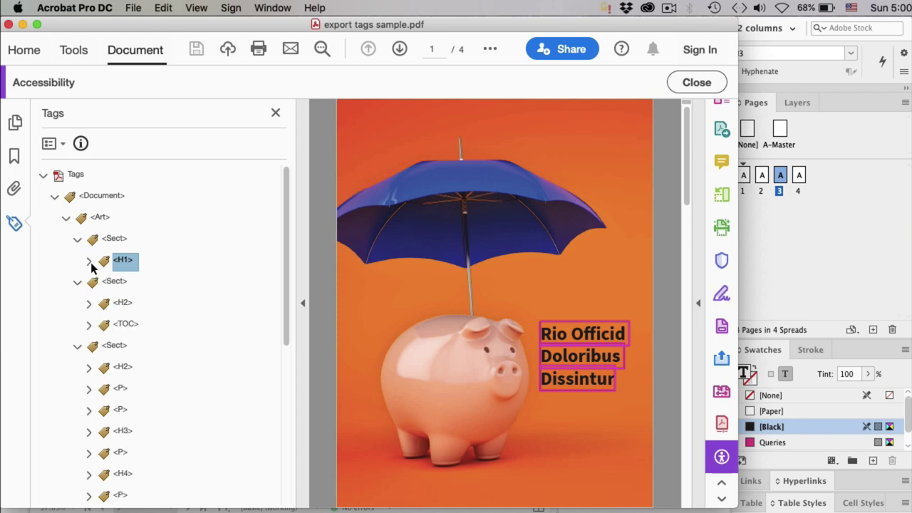
click(123, 302)
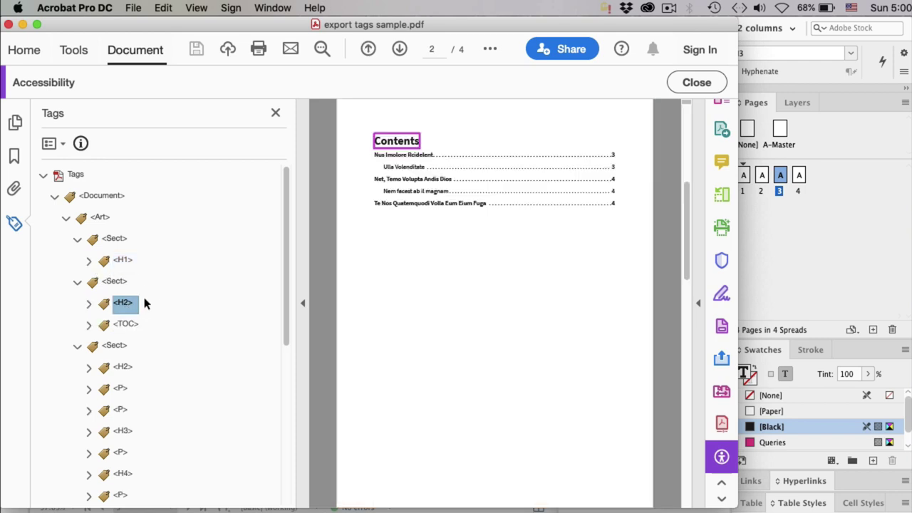
click(90, 326)
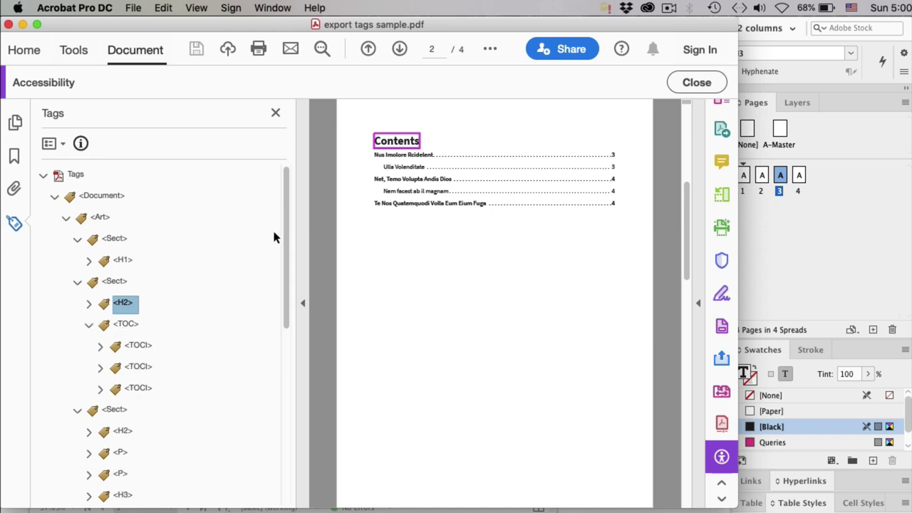
drag(286, 225, 281, 275)
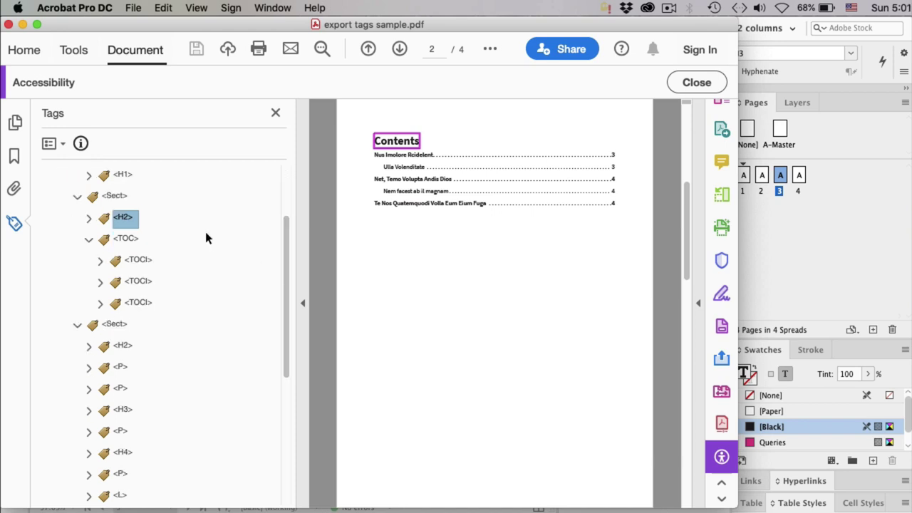
click(101, 260)
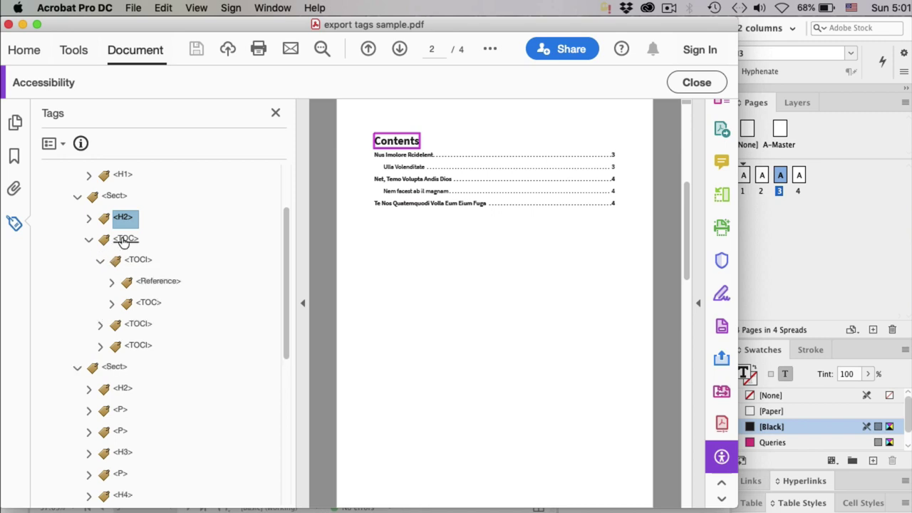
Step through page 3's H2, P and sub-heading tags down to Ommolorem inciumquis
click(102, 260)
click(122, 345)
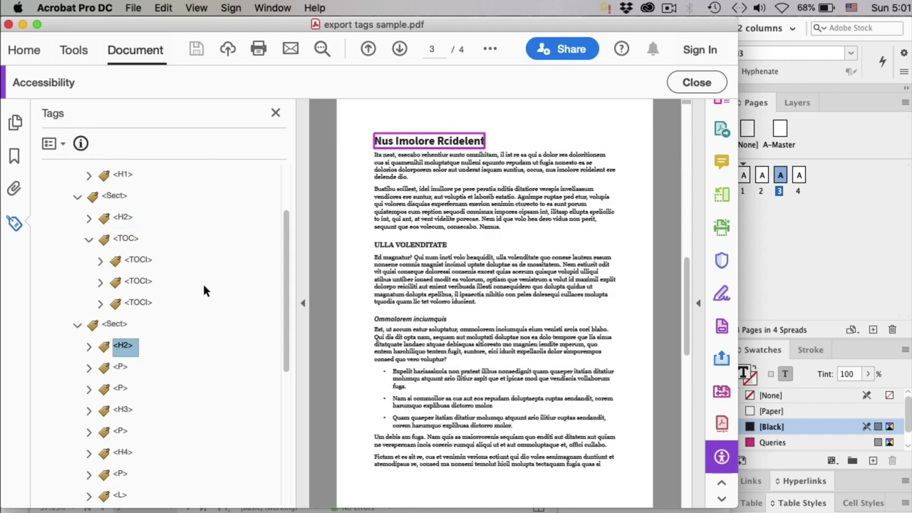
scroll(268, 285, down, 5)
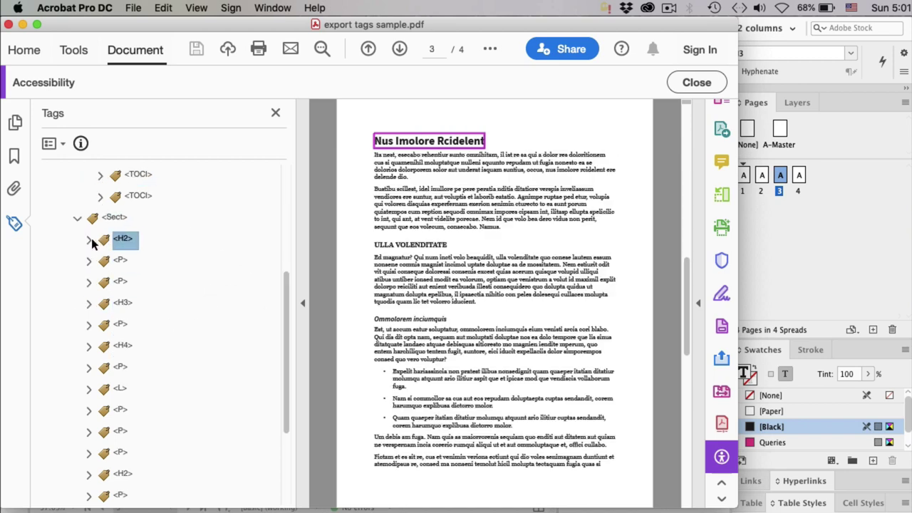
click(118, 261)
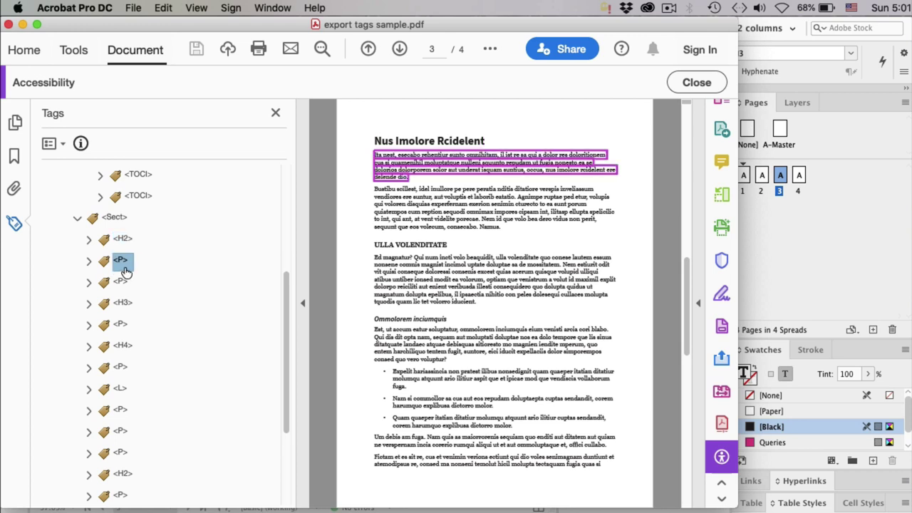
key(Down)
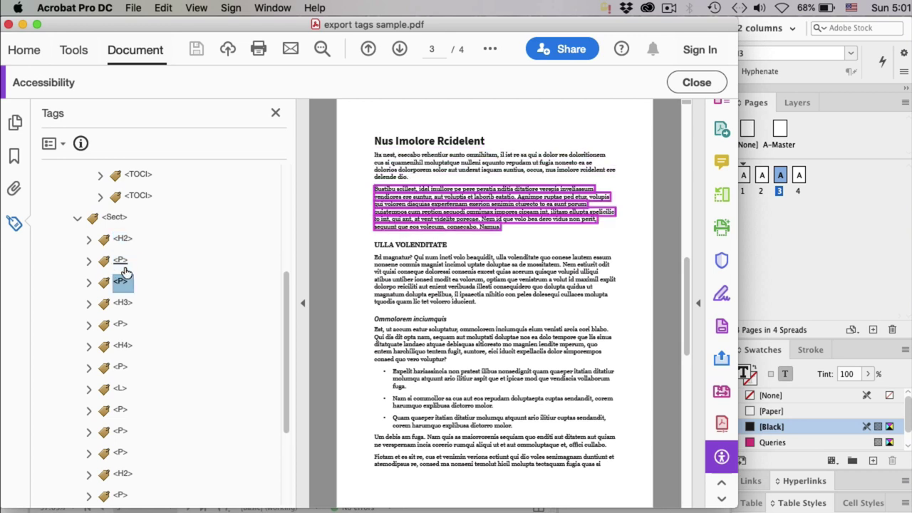
key(Down)
key(Down)
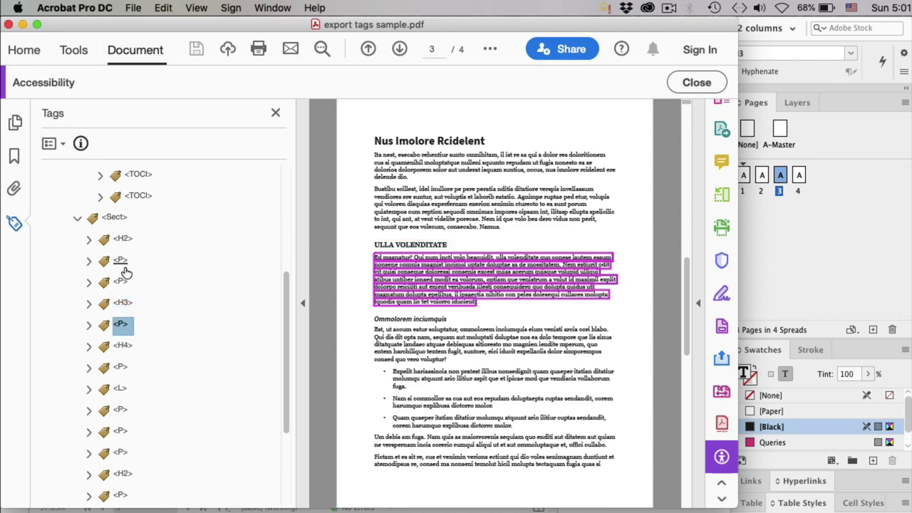
key(Down)
key(Down)
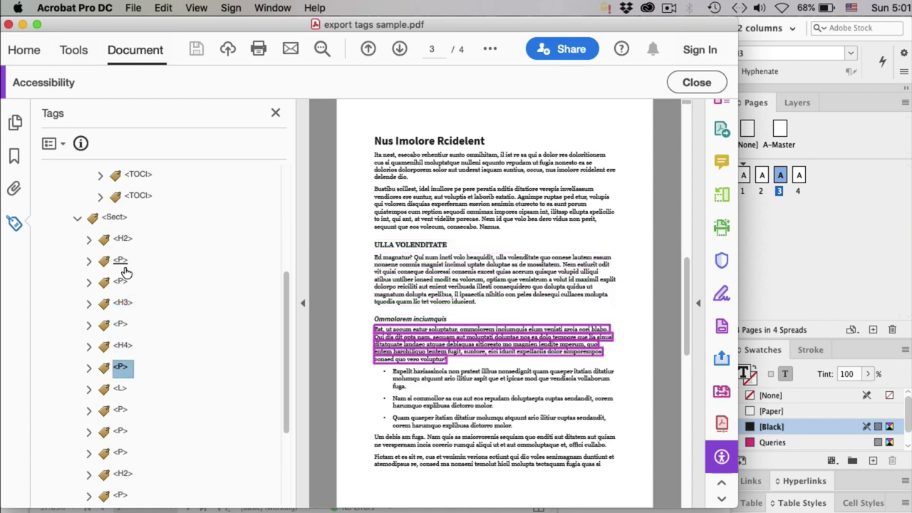
key(Down)
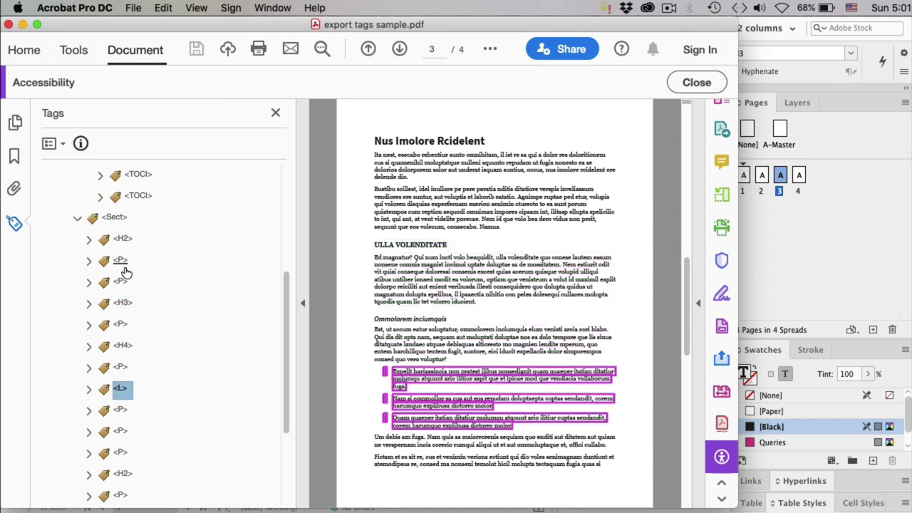
Expand the L tag and the first LI to show Lbl and LBody, continuing to page 4's H2
click(89, 390)
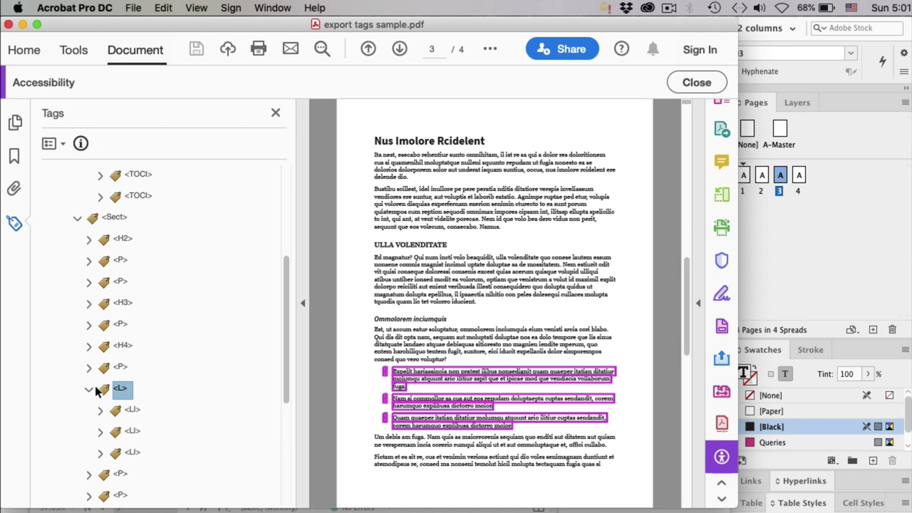
key(Down)
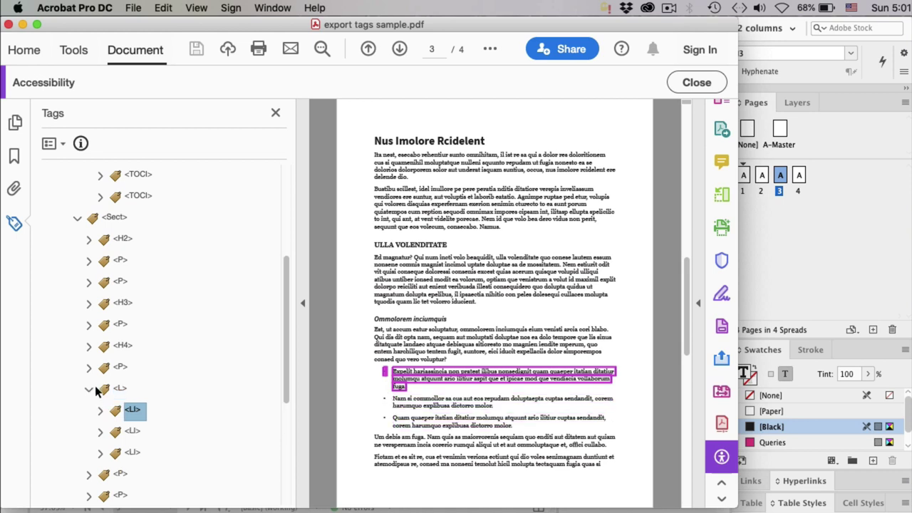
key(Down)
key(Down)
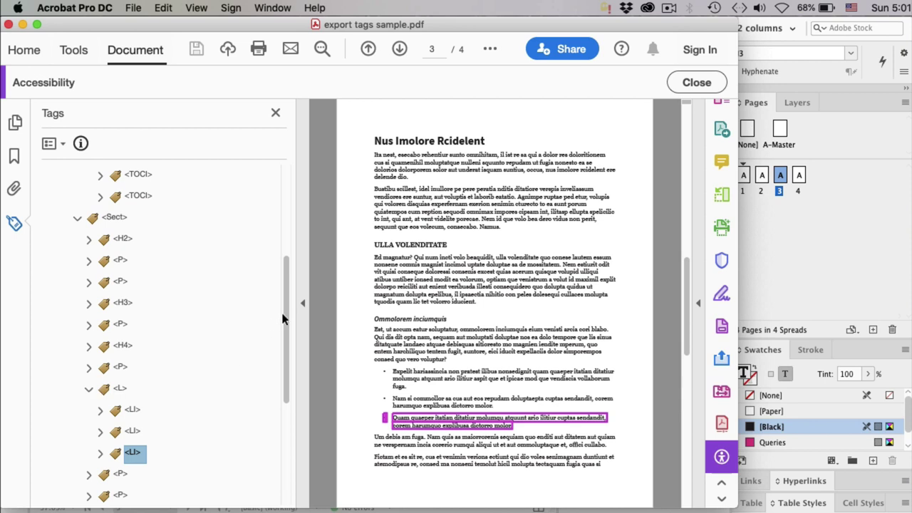
drag(282, 319, 283, 345)
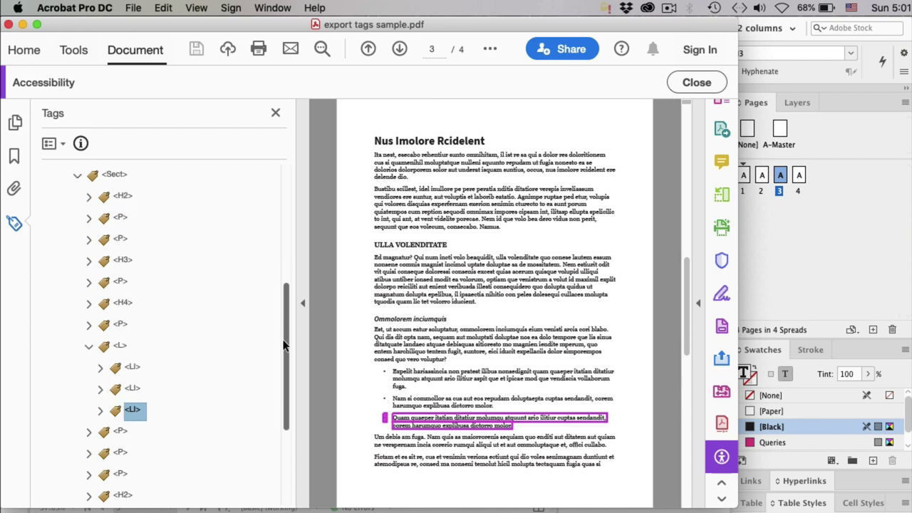
click(101, 368)
click(184, 390)
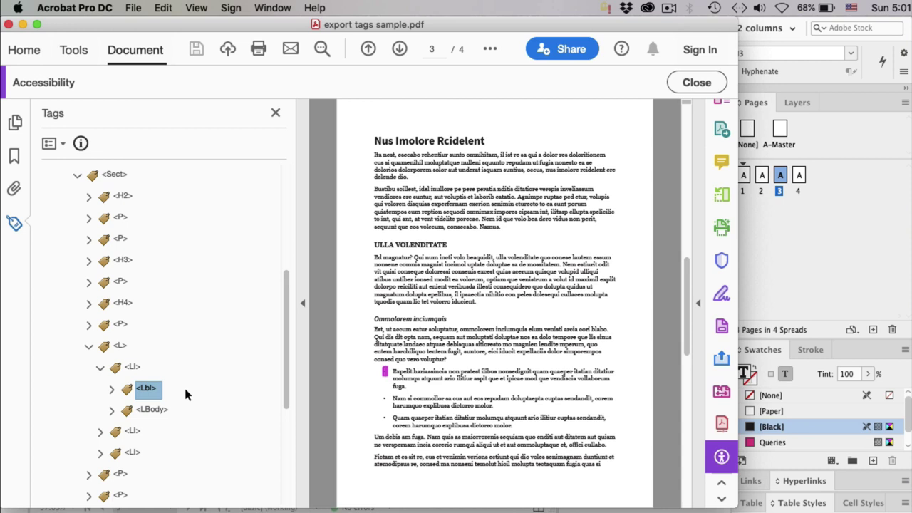
key(Down)
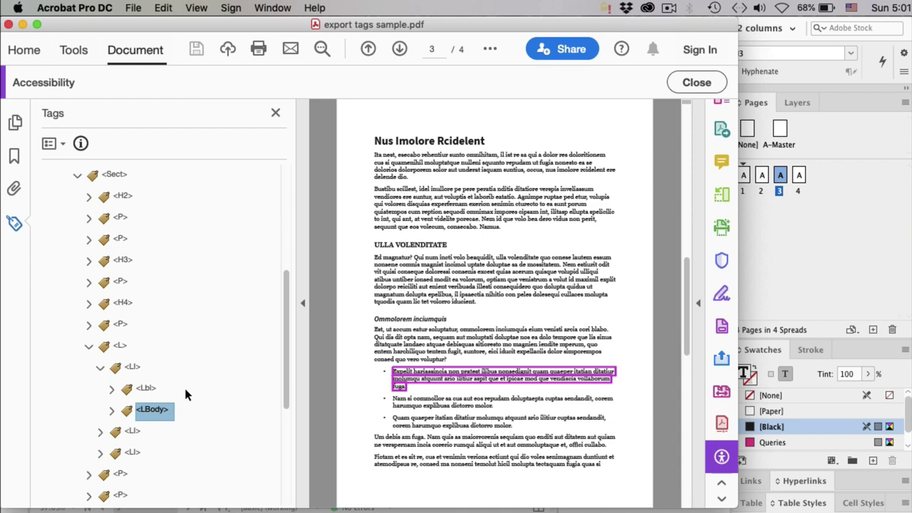
key(Down)
key(Down)
key(Down)
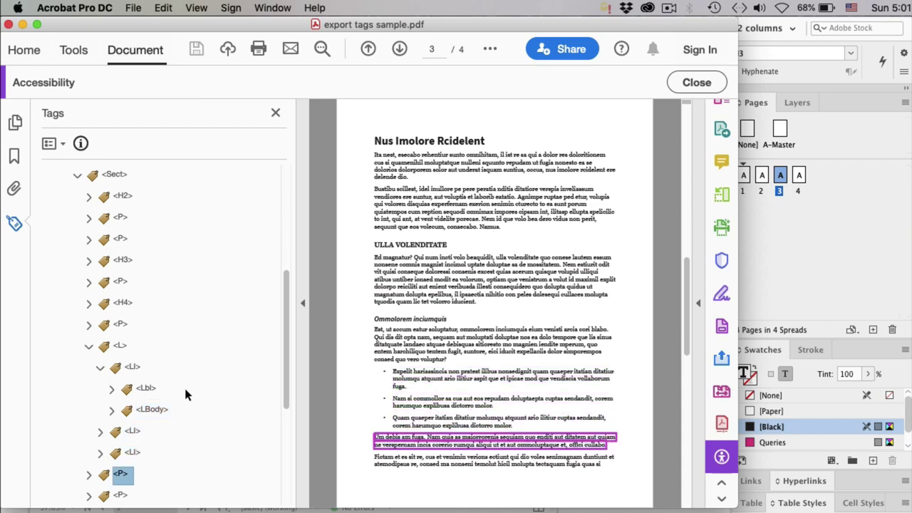
key(Down)
key(Down)
key(Down)
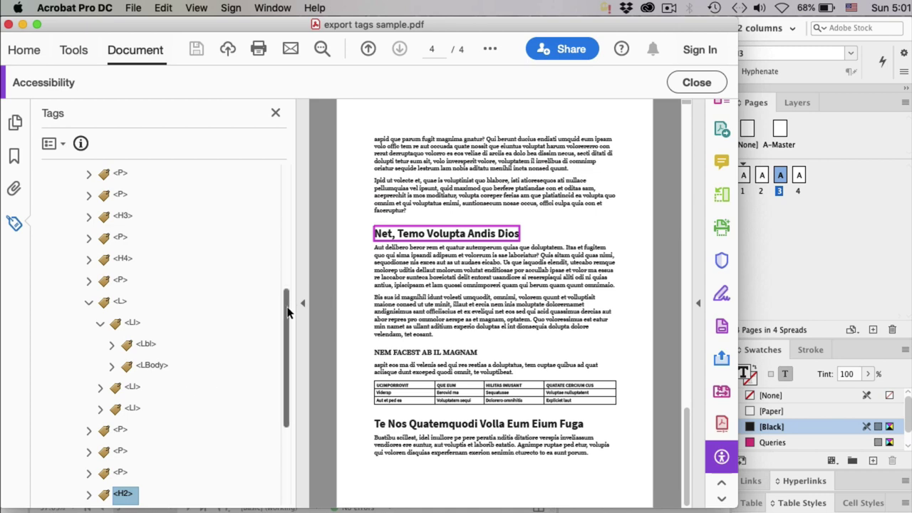
Step past the NEM FACEST AB IL MAGNAM heading and expand the P tag holding the Table
drag(288, 302, 291, 340)
key(Down)
key(Down)
key(Down)
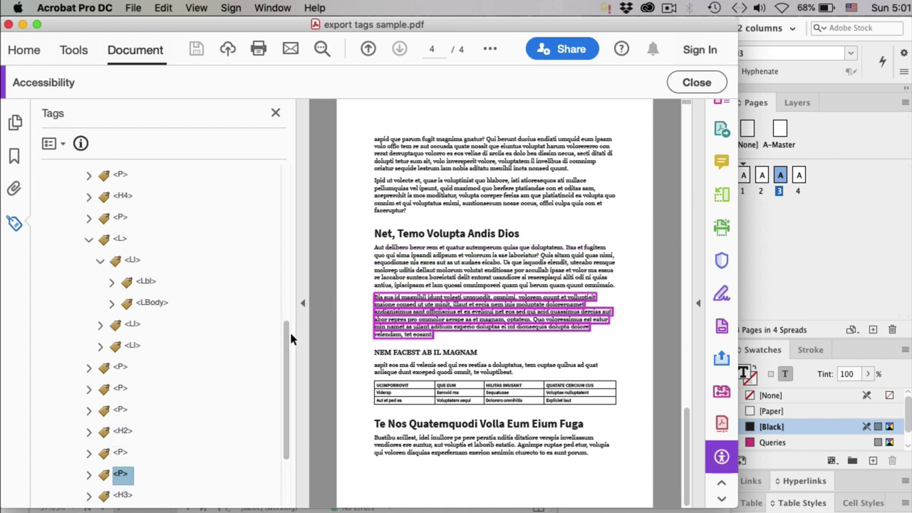
key(Down)
key(Down)
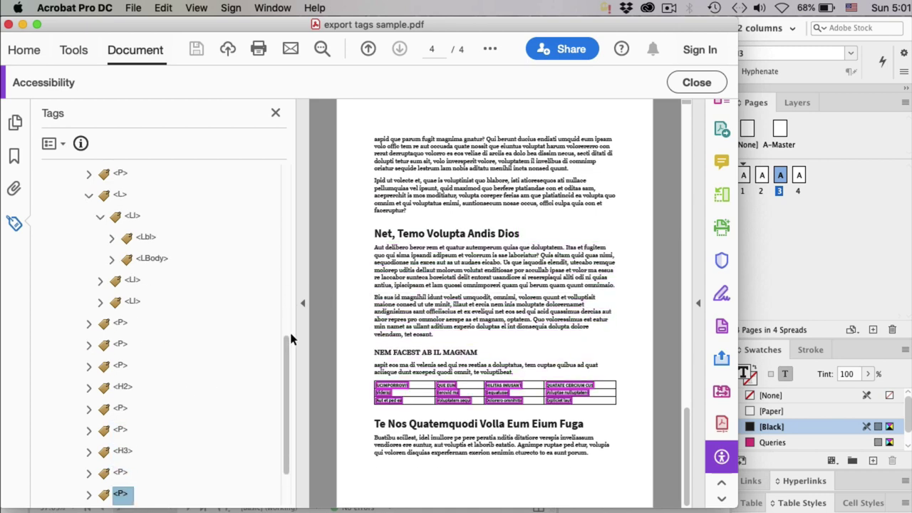
scroll(290, 330, down, 2)
click(90, 453)
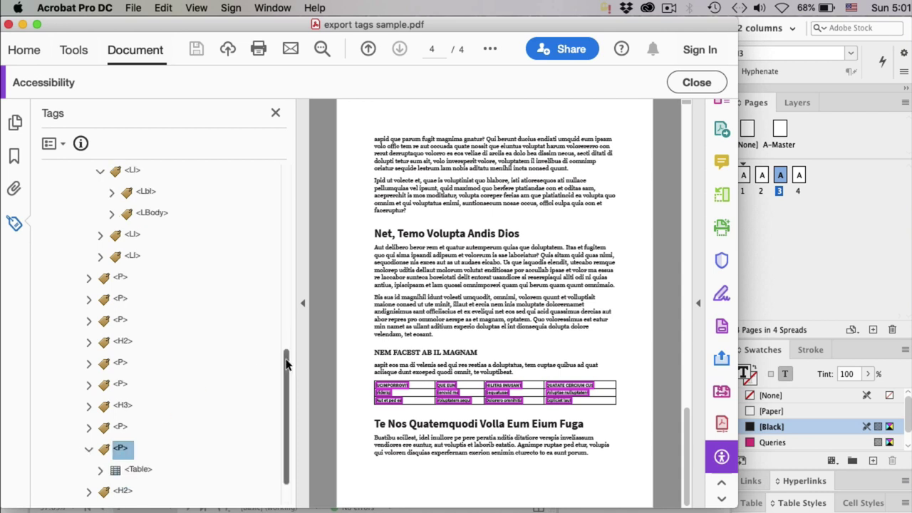
click(100, 474)
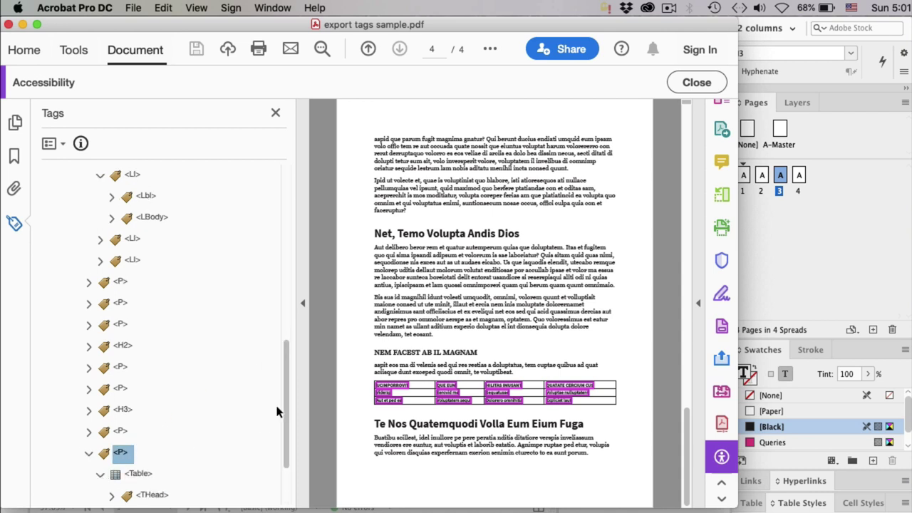
scroll(285, 401, down, 3)
Move the Table tag out of its P wrapper, delete the empty P, and inspect THead and TBody
drag(143, 407, 119, 379)
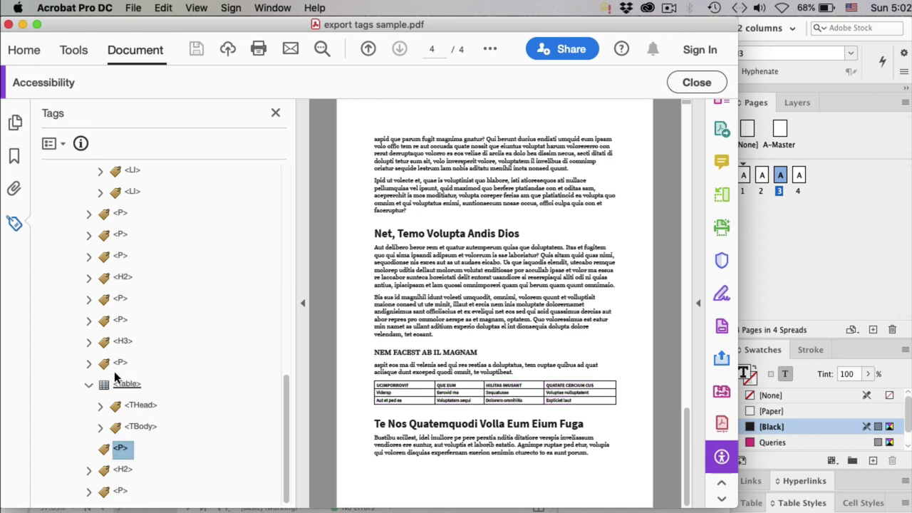
right_click(126, 448)
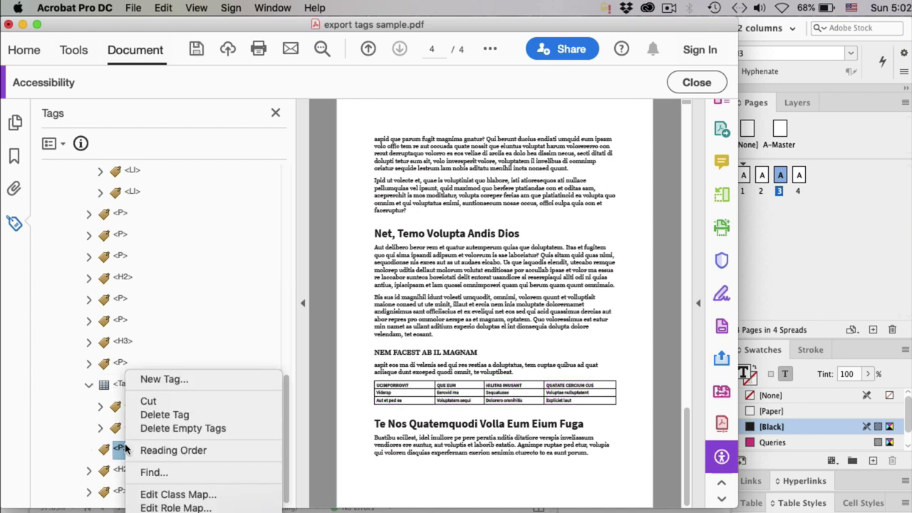
click(168, 413)
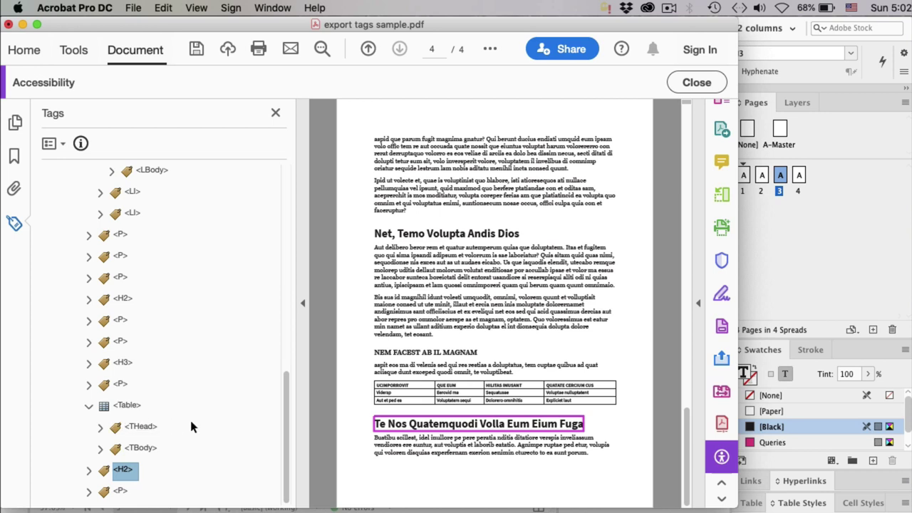
click(149, 428)
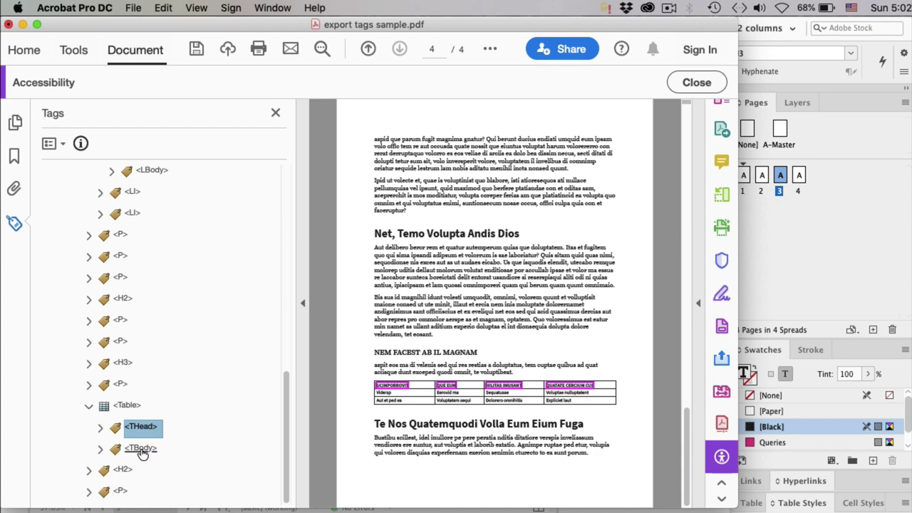
click(141, 449)
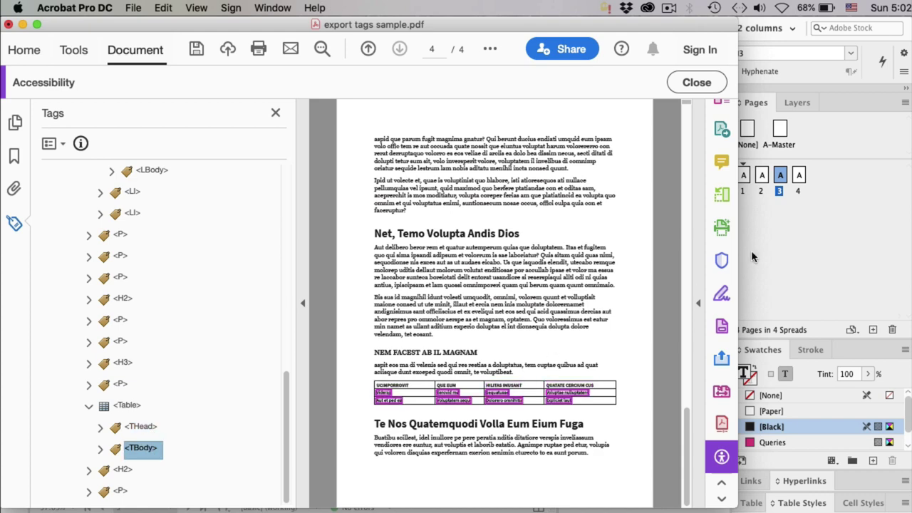
click(753, 257)
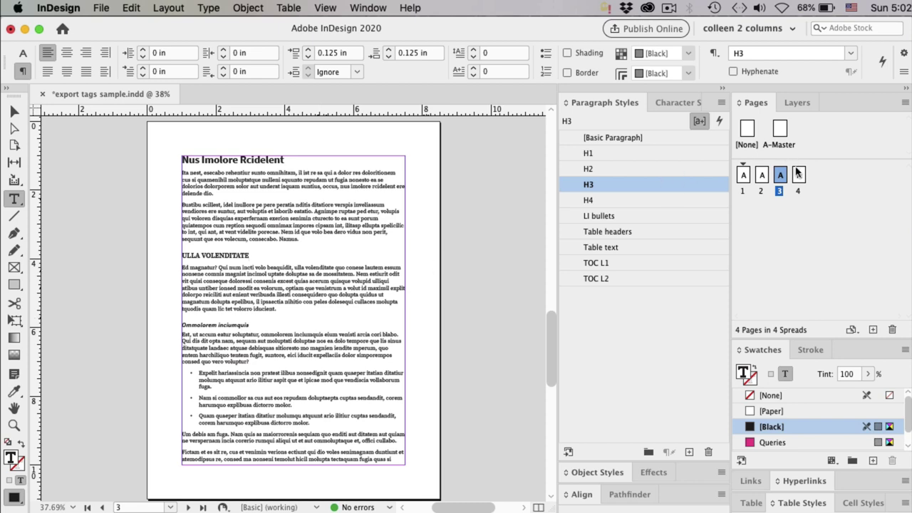
On page 4, zoom in and select the HILITAS IMUSANT and QUATATE CERCIUM CUS header cells
double_click(798, 174)
click(378, 386)
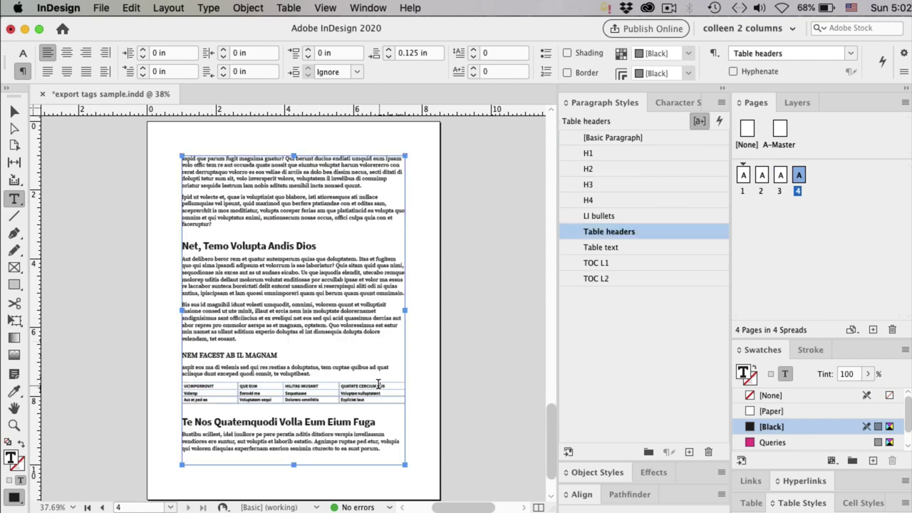
key(super+equal)
key(super+equal)
drag(305, 308, 200, 309)
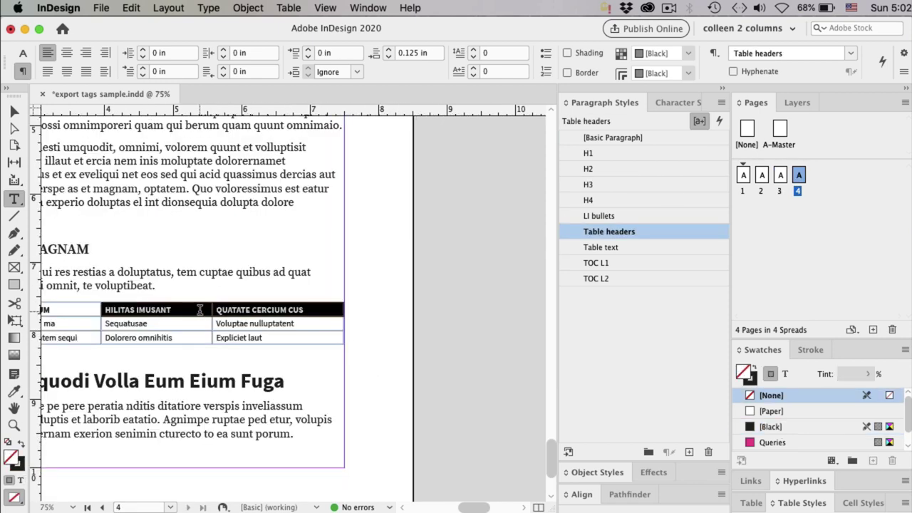
right_click(199, 309)
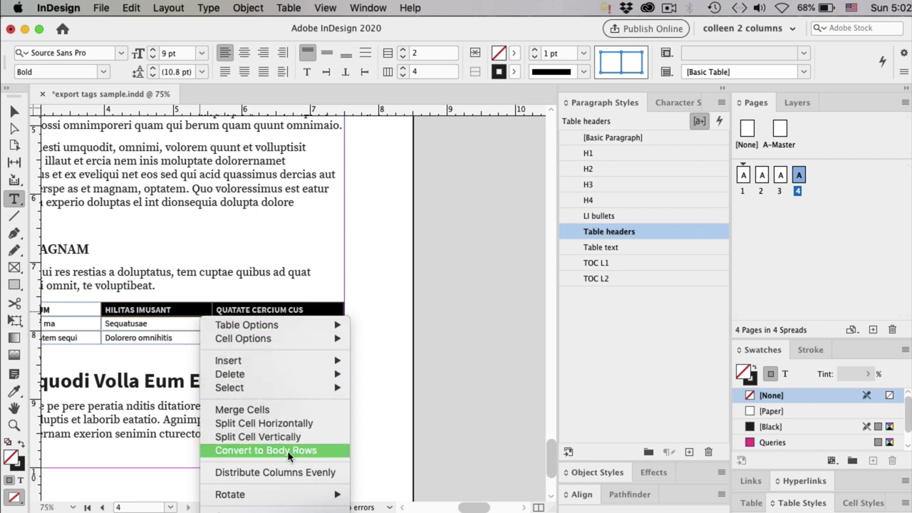
click(196, 311)
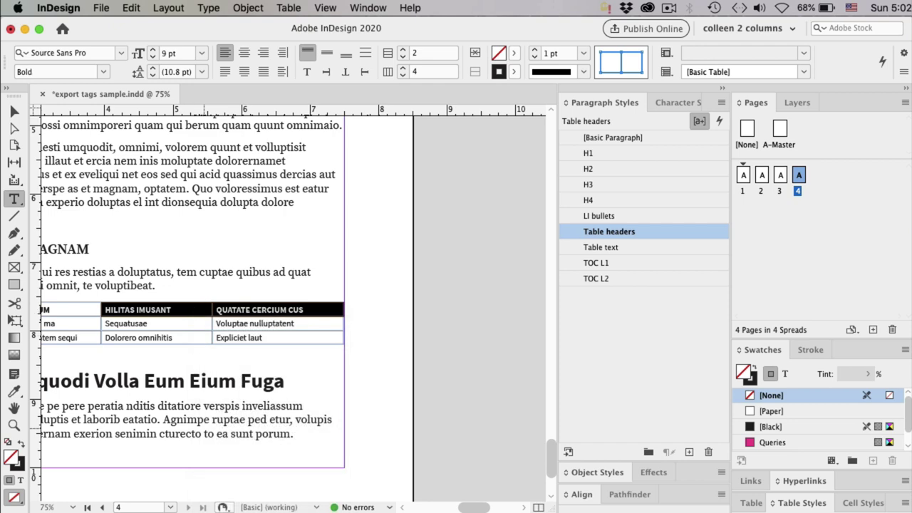
key(super+Tab)
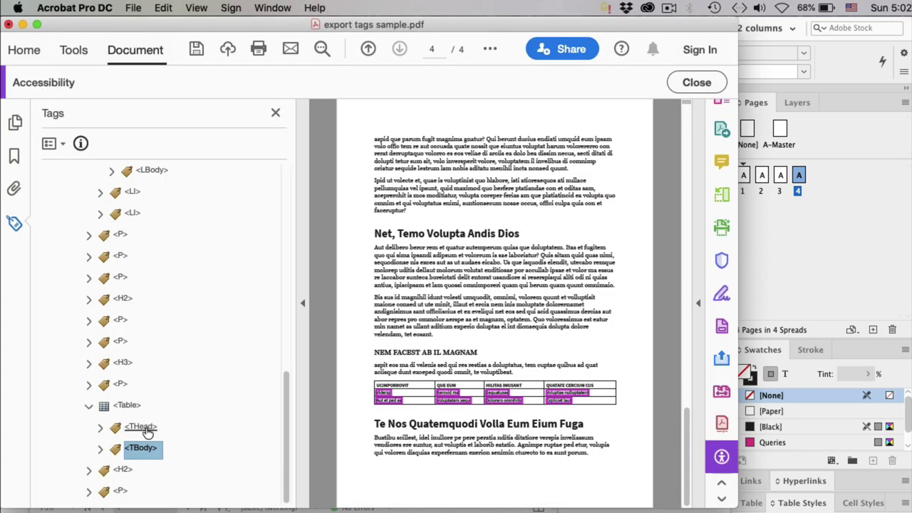
mouse_move(147, 432)
mouse_down()
mouse_move(140, 451)
mouse_move(140, 426)
mouse_up()
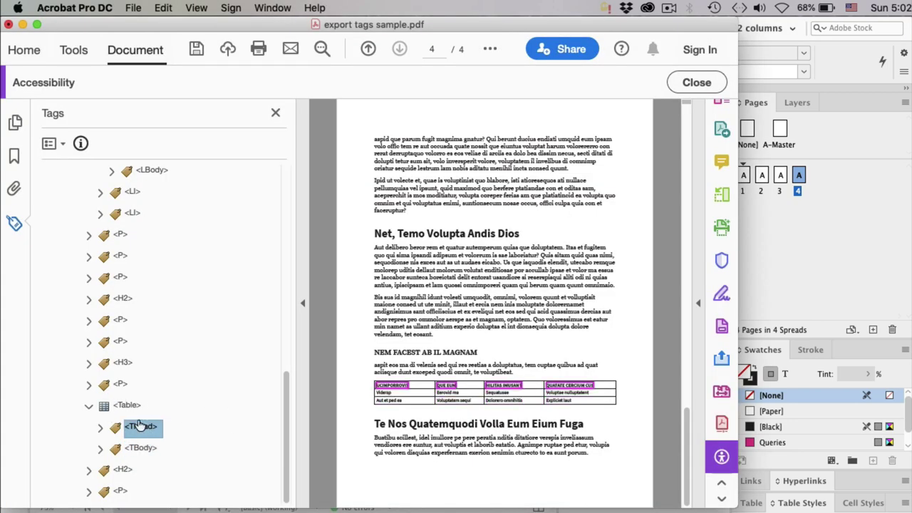